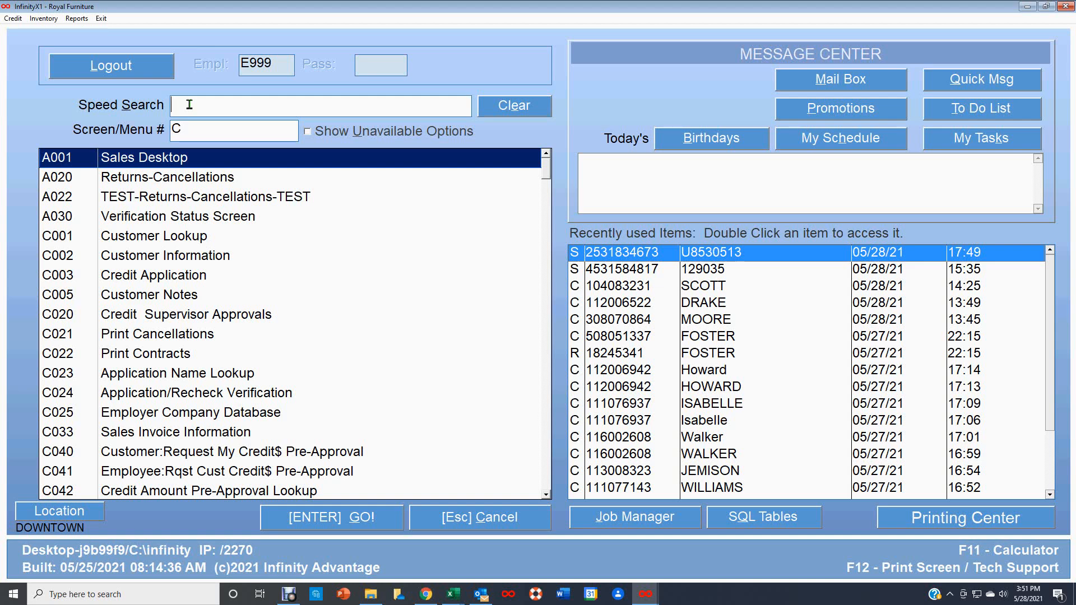
- Find and open the Sku Inquiry screen, and enter the employee password to sign in
{"action": "type", "text": "sku"}
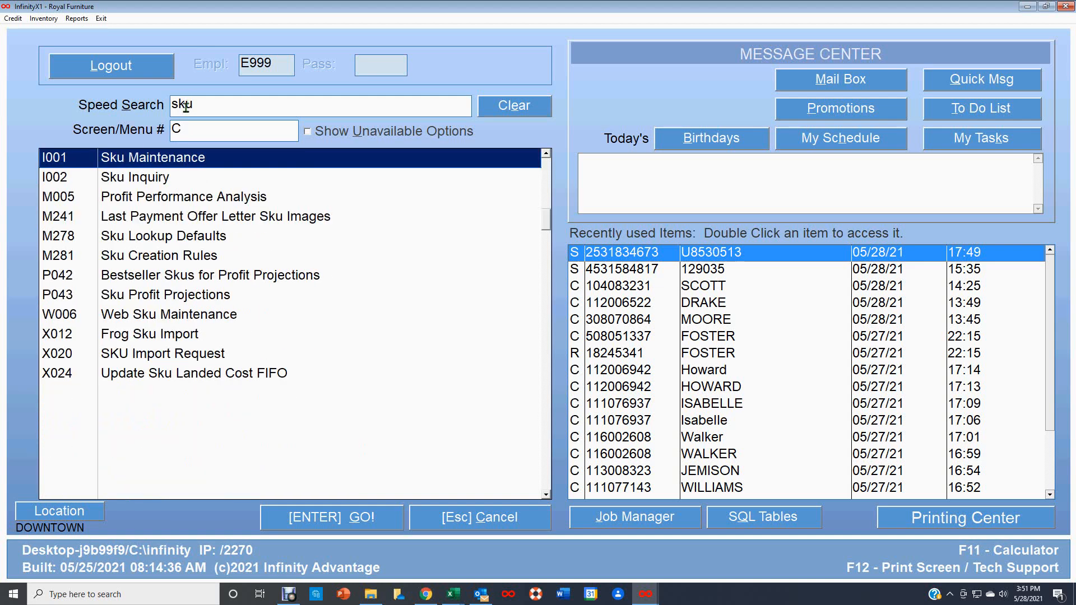
{"action": "double_click", "coordinate": [152, 180]}
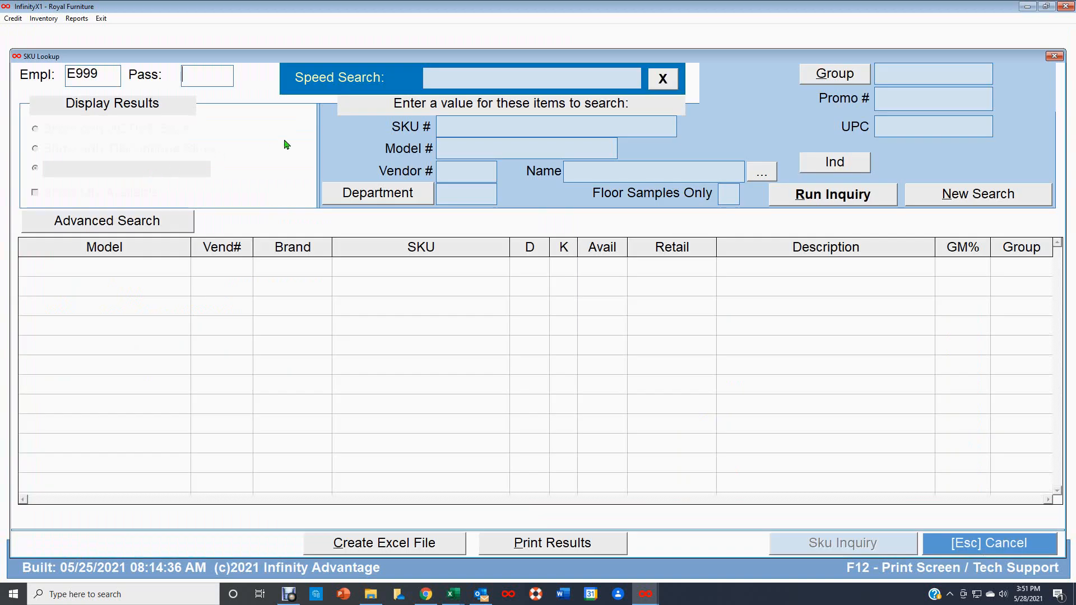
{"action": "left_click", "coordinate": [199, 77]}
{"action": "type", "text": "**"}
{"action": "key", "text": "Return"}
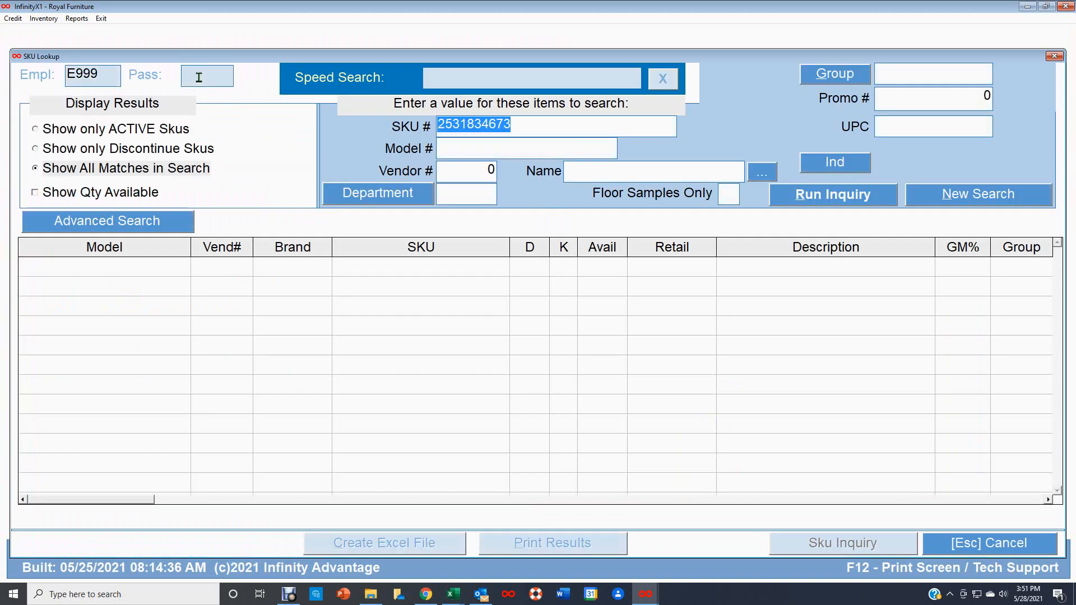
{"action": "right_click", "coordinate": [229, 5]}
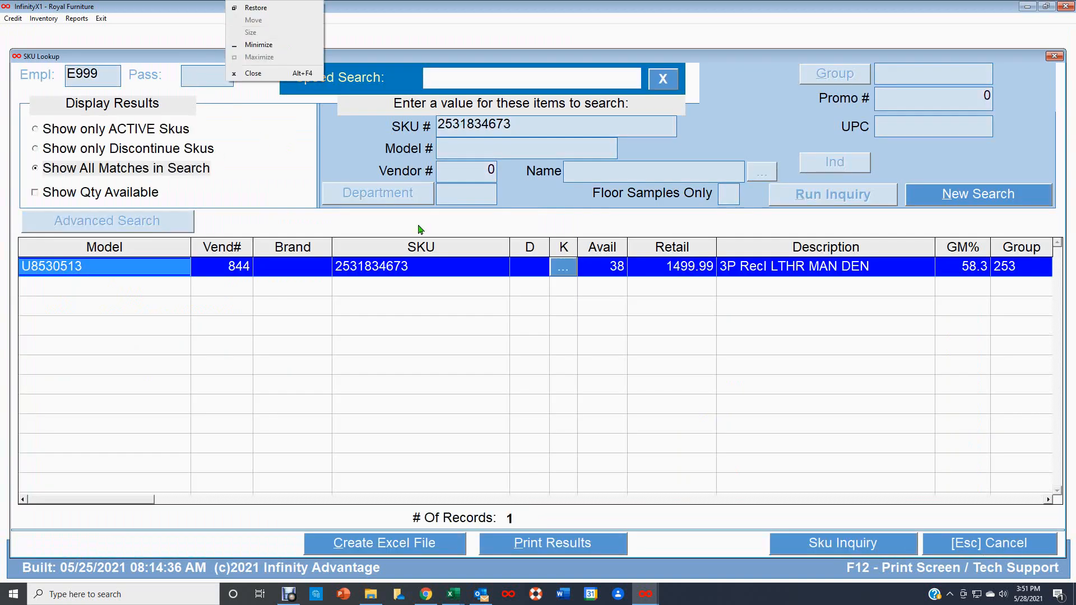
{"action": "left_click", "coordinate": [694, 267]}
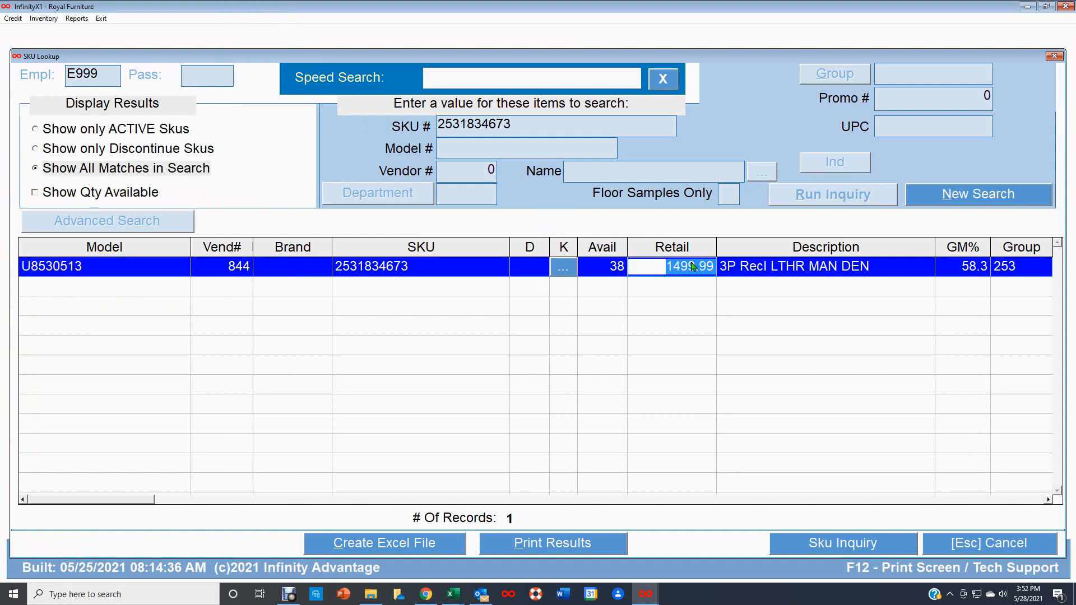
{"action": "double_click", "coordinate": [693, 266]}
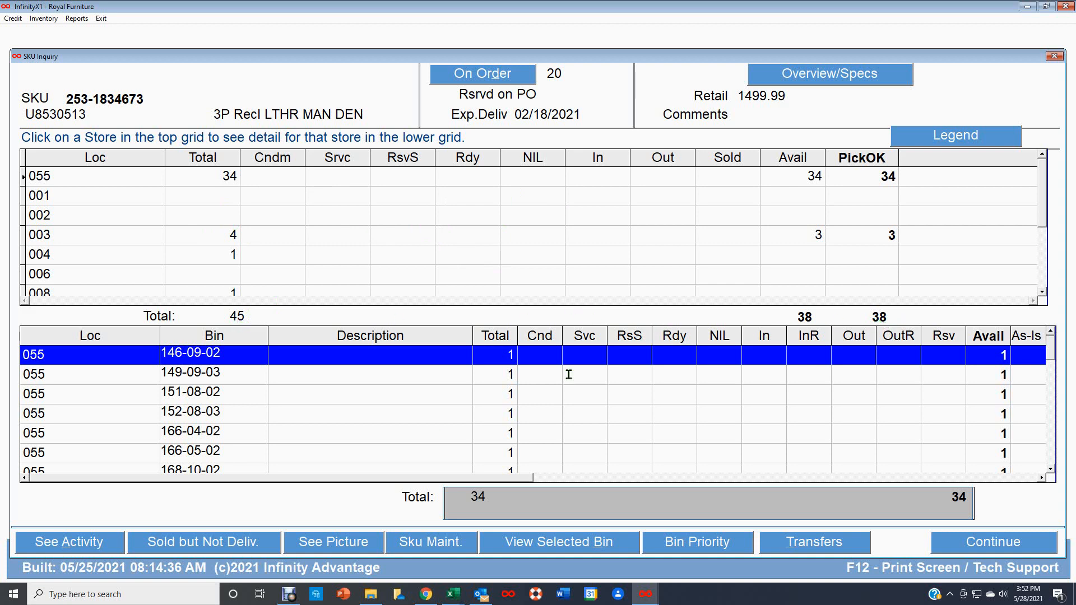
{"action": "left_click", "coordinate": [820, 243]}
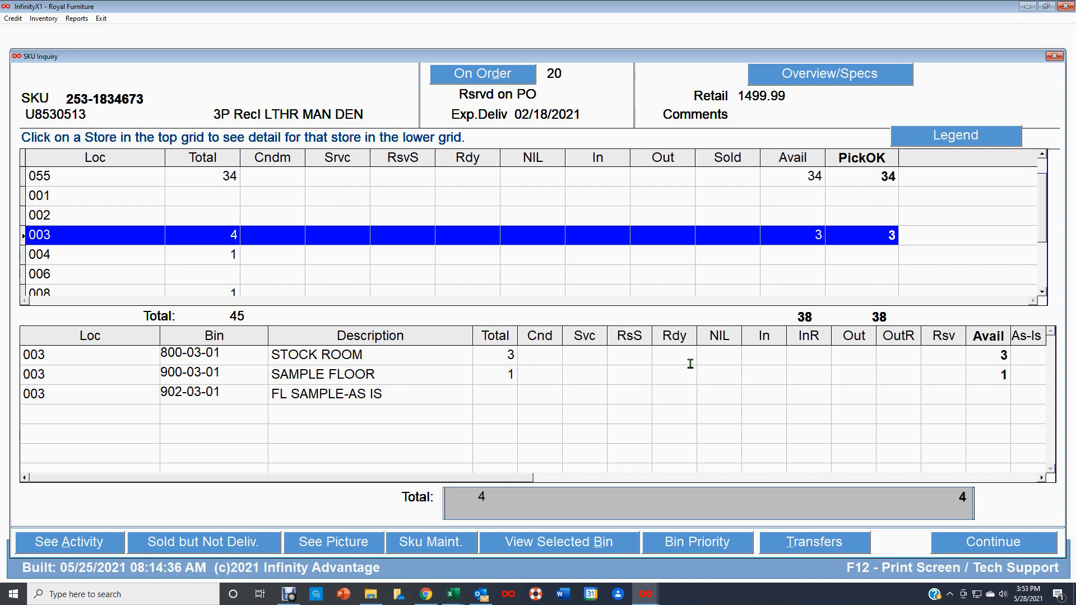
{"action": "left_click", "coordinate": [996, 544]}
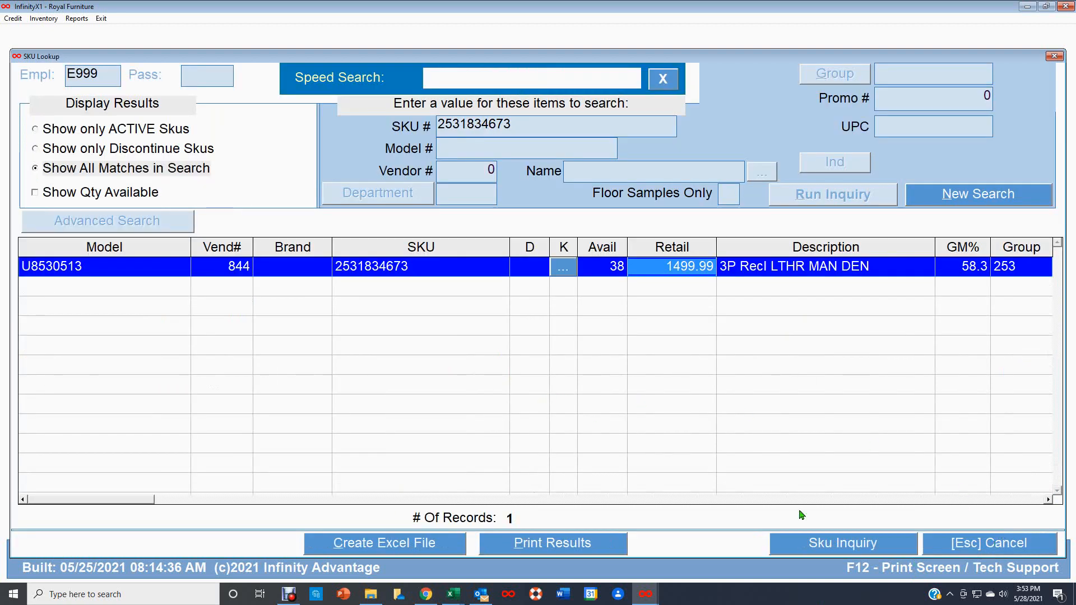
{"action": "left_click", "coordinate": [1006, 548]}
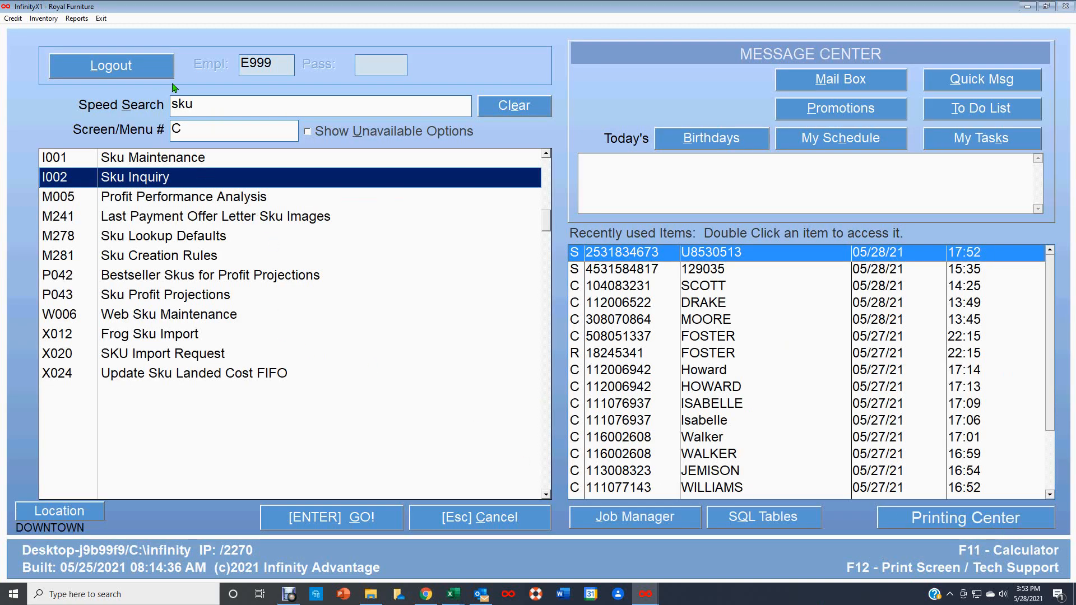
- Search the main menu for "trans", open WithIn Store Transfers, and sign in with the employee password
{"action": "left_click", "coordinate": [182, 101]}
{"action": "double_click", "coordinate": [183, 101]}
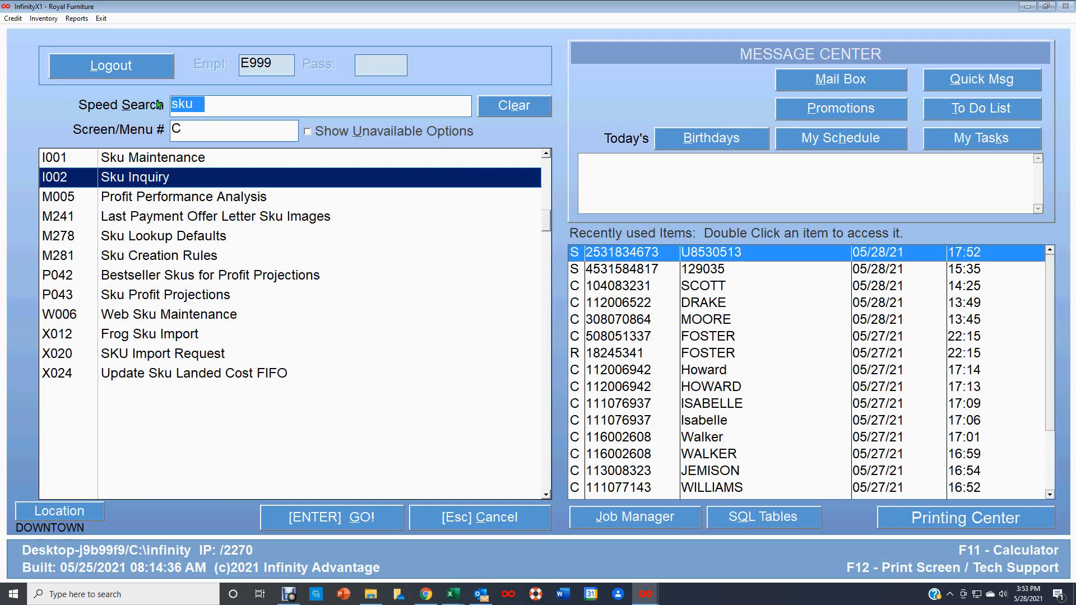
{"action": "type", "text": "trans"}
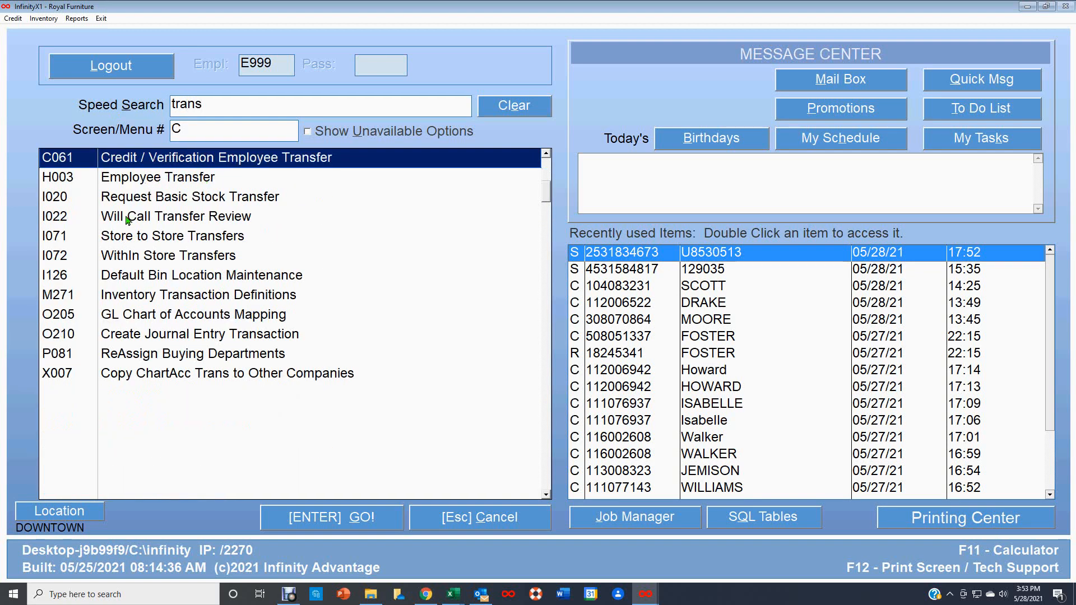
{"action": "left_click", "coordinate": [172, 258]}
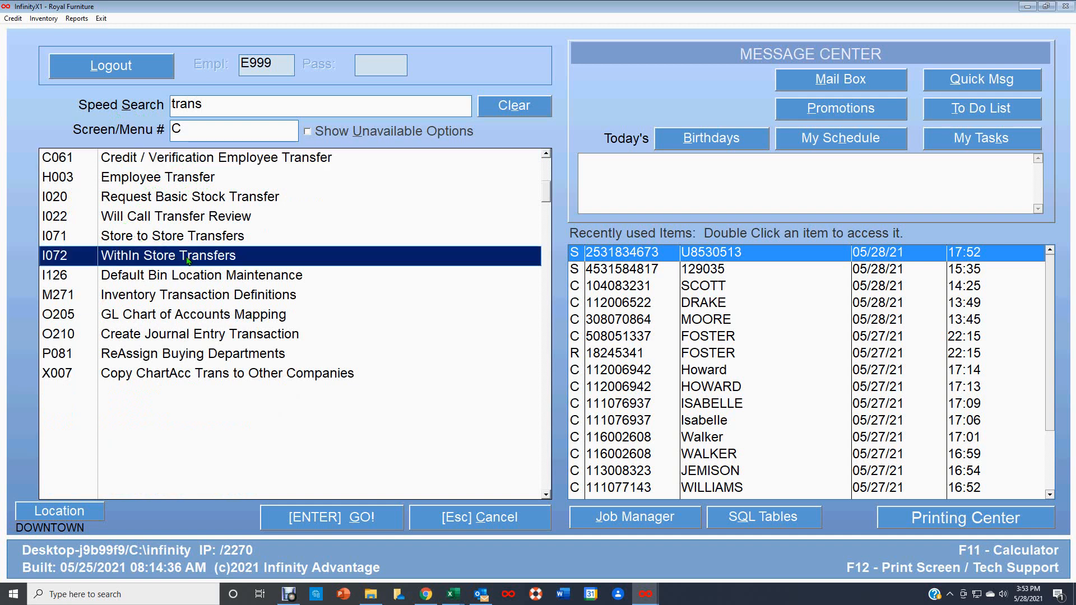
{"action": "double_click", "coordinate": [225, 258]}
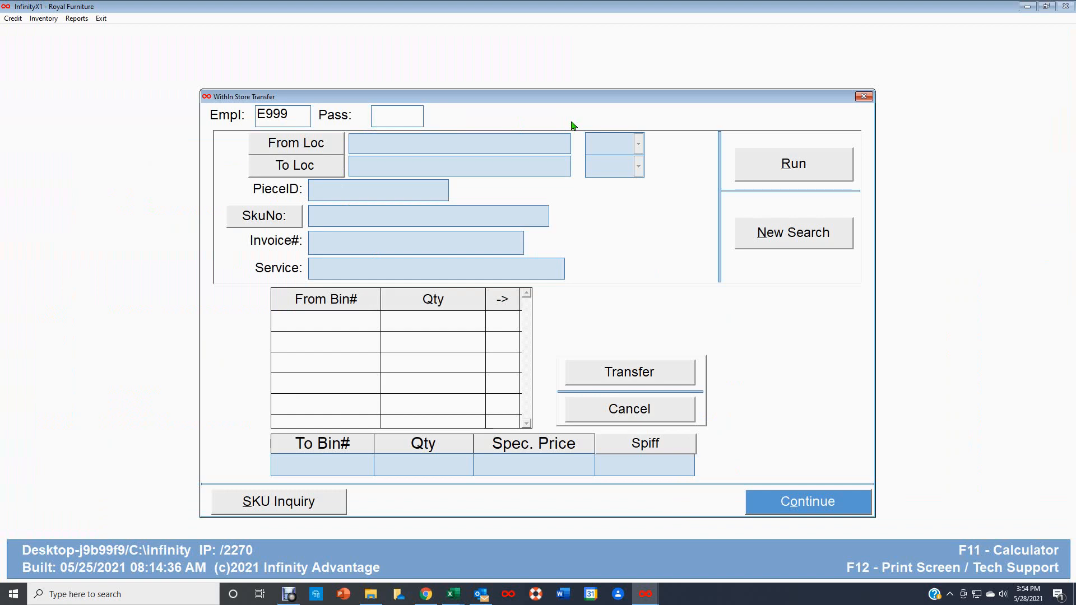
{"action": "type", "text": "**"}
{"action": "key", "text": "Return"}
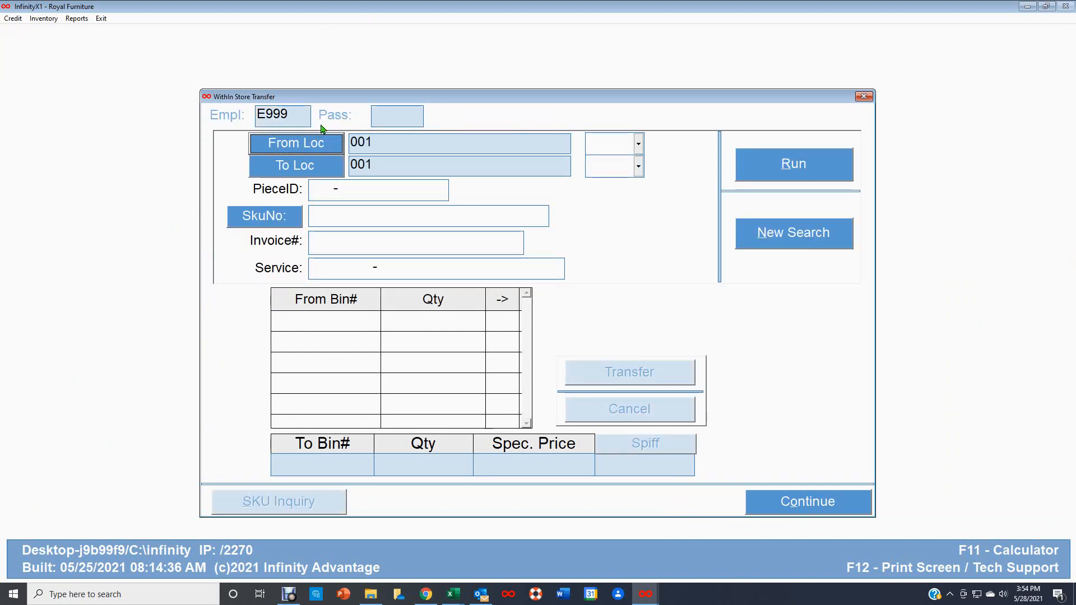
- Set both the From and To locations of the transfer to 003 (WHITEHAVEN\ELVIS PRESLEY)
{"action": "left_click", "coordinate": [317, 148]}
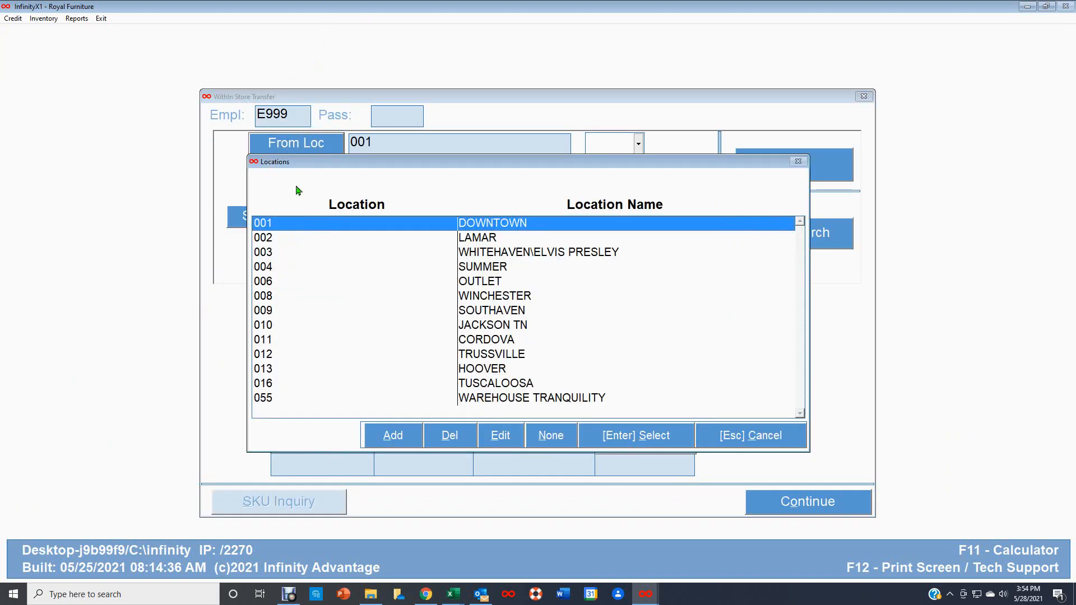
{"action": "left_click", "coordinate": [259, 256]}
{"action": "double_click", "coordinate": [355, 256]}
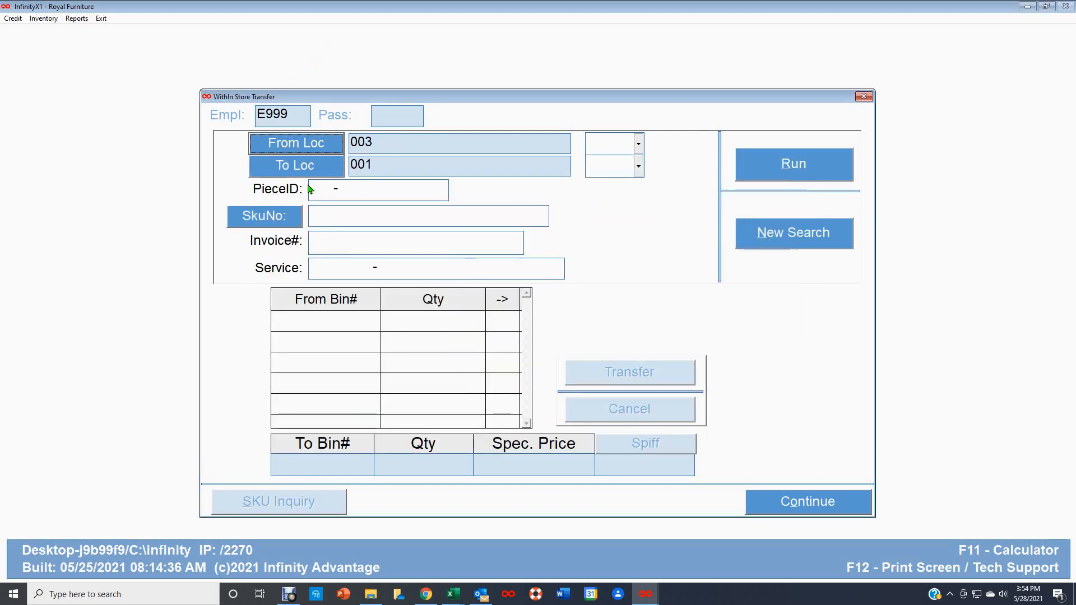
{"action": "left_click", "coordinate": [310, 168]}
{"action": "double_click", "coordinate": [270, 276]}
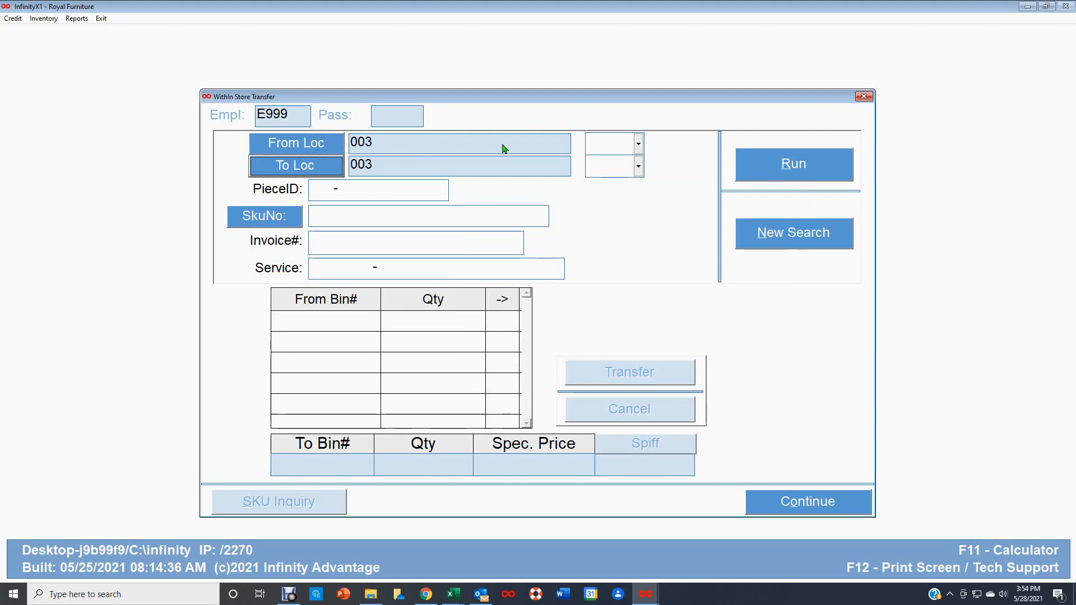
- Set the stock status to Available for both the From and To locations
{"action": "left_click", "coordinate": [639, 145]}
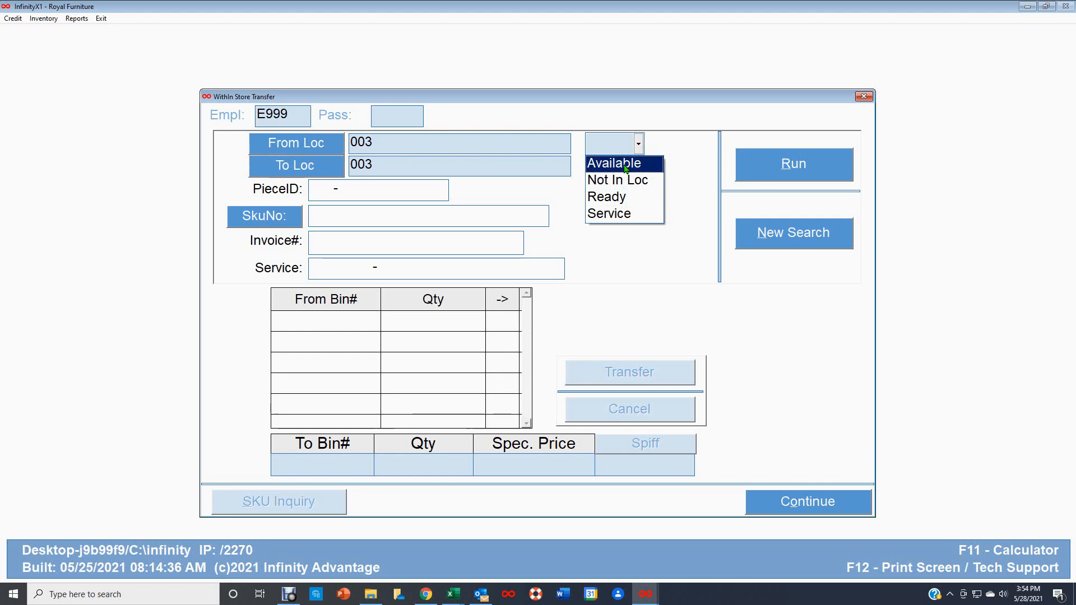
{"action": "left_click", "coordinate": [626, 165]}
{"action": "left_click", "coordinate": [640, 168]}
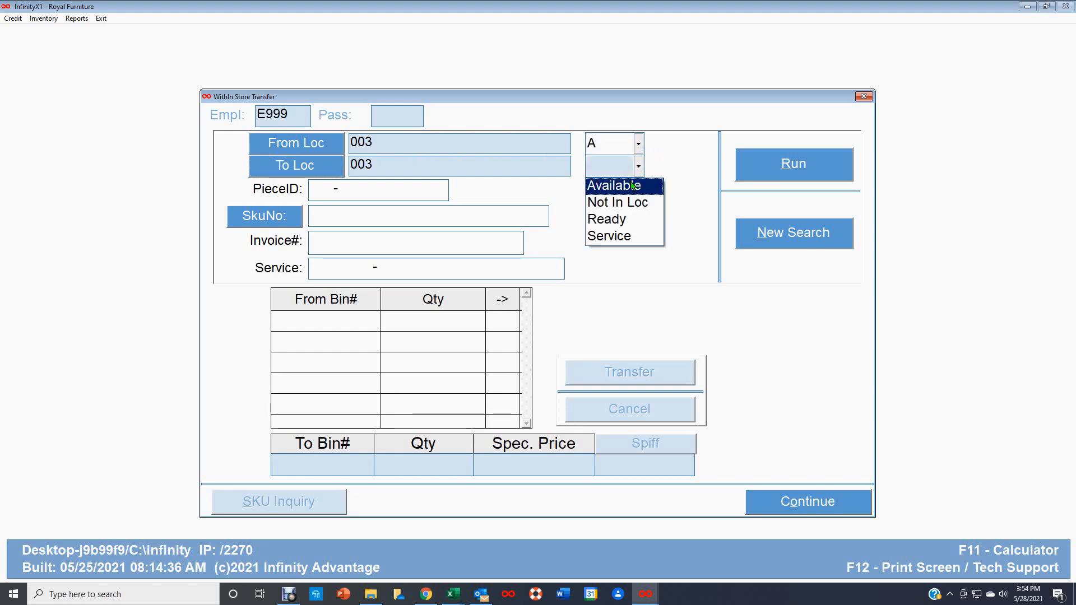
{"action": "left_click", "coordinate": [631, 185]}
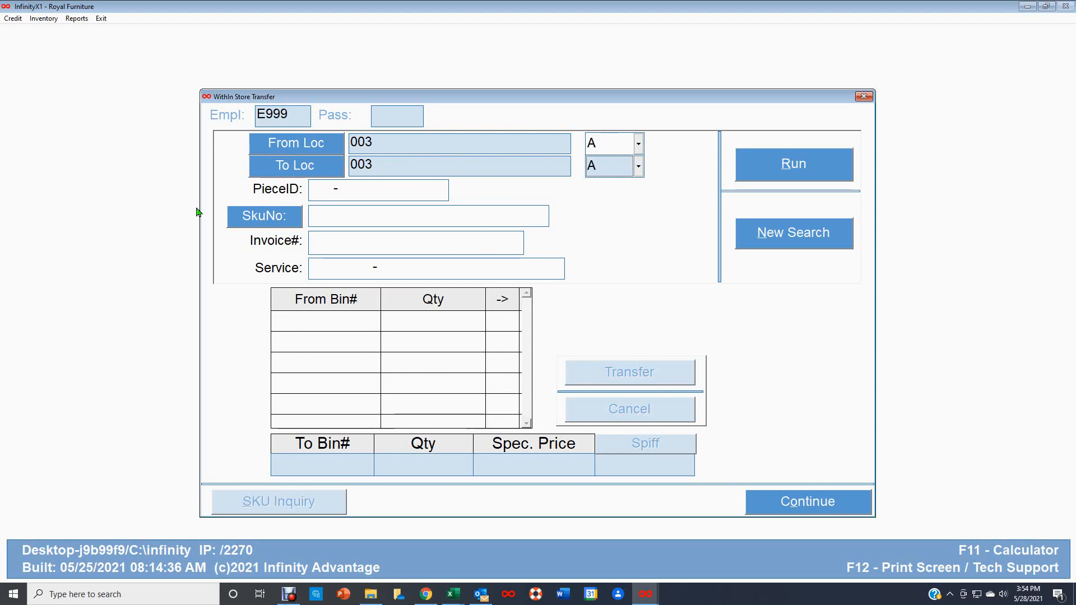
{"action": "left_click", "coordinate": [350, 219]}
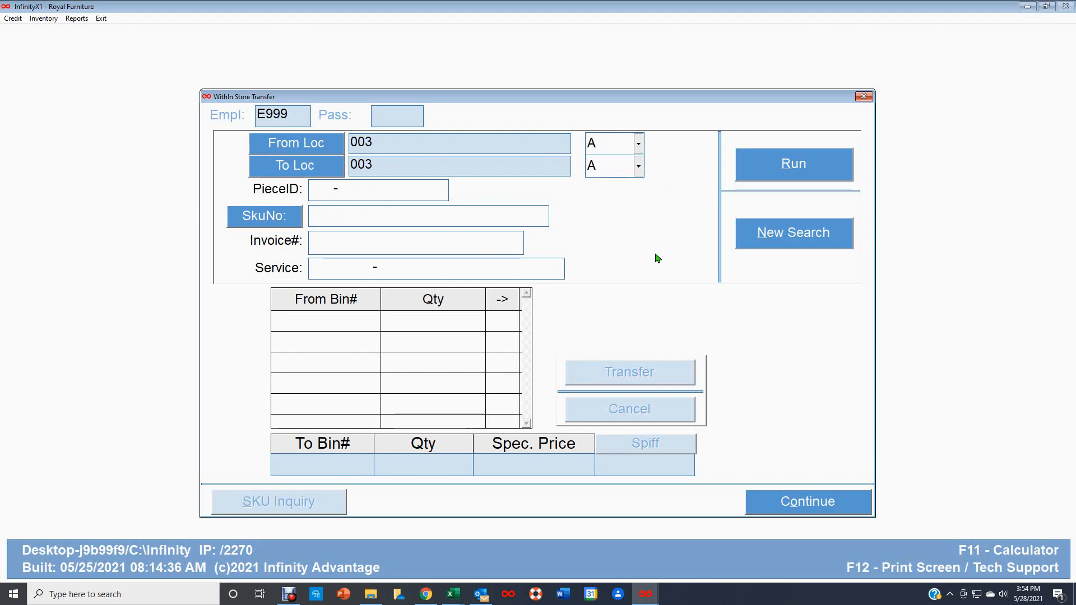
{"action": "type", "text": "2531836"}
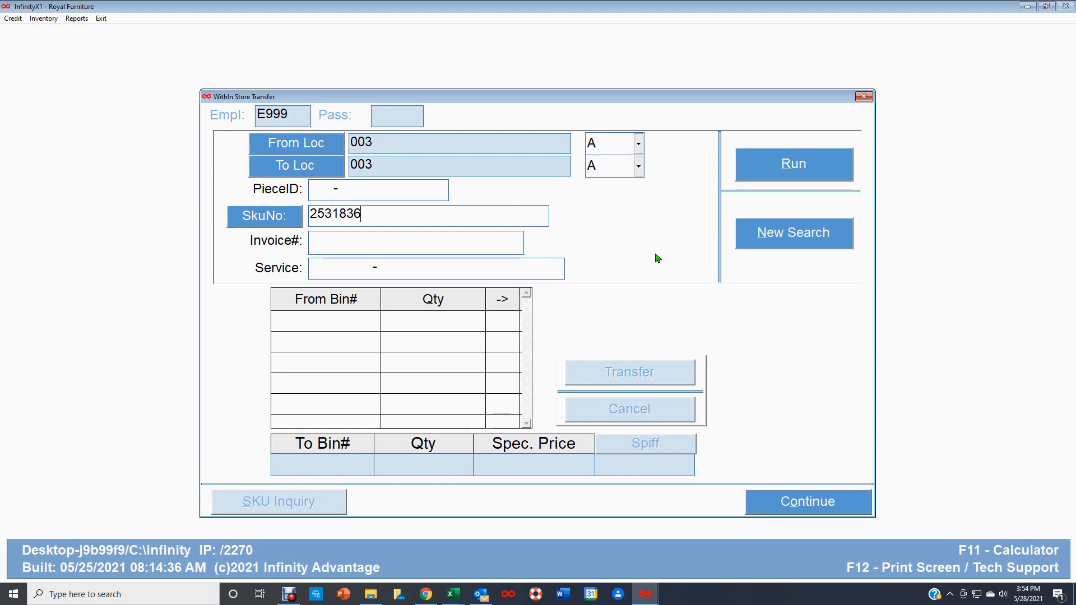
{"action": "type", "text": "73"}
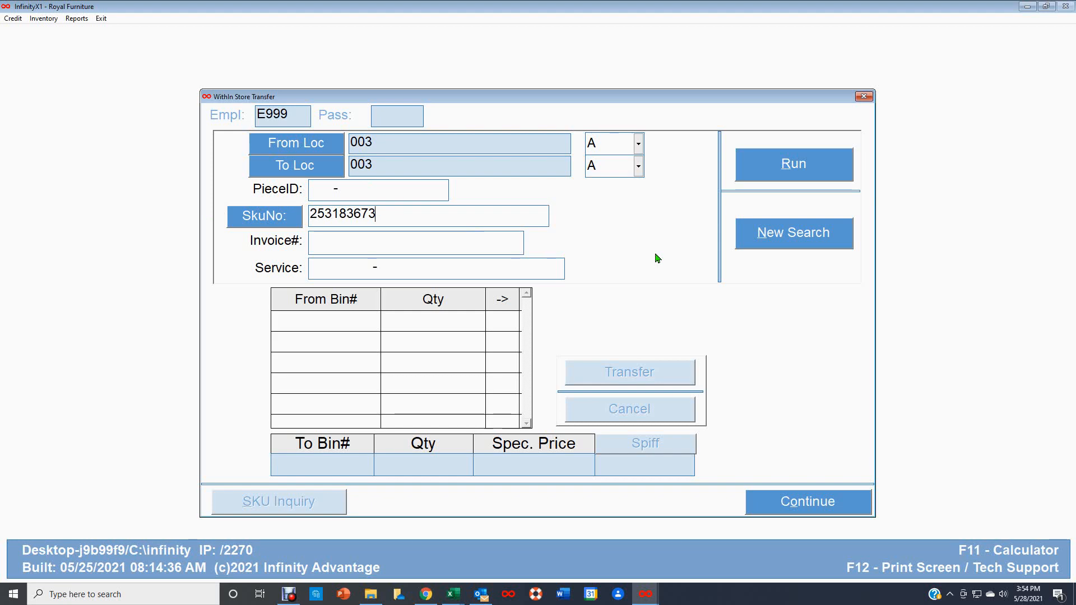
{"action": "key", "text": "Return"}
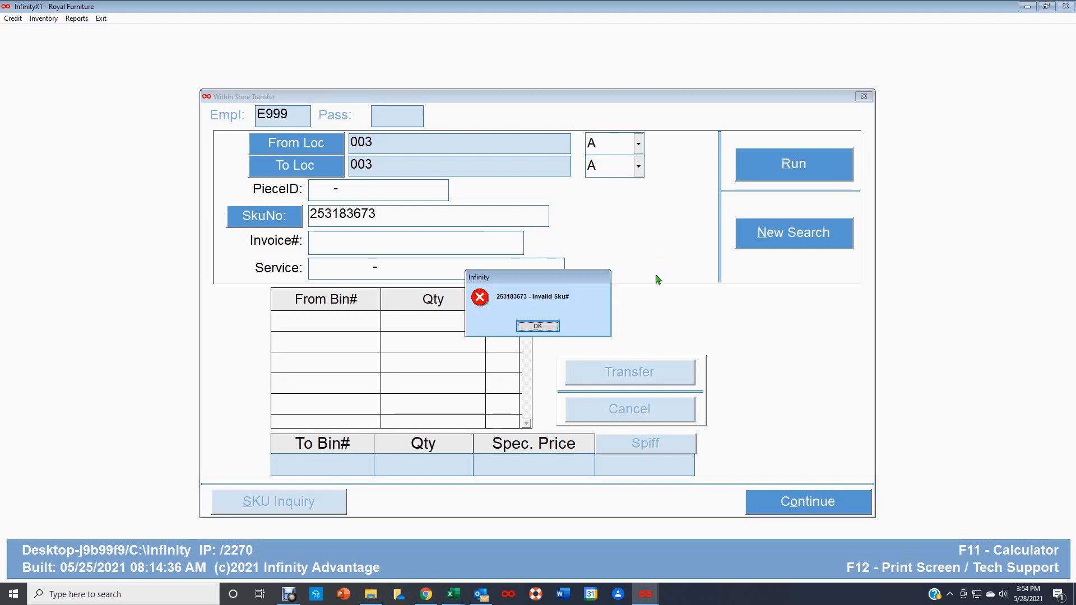
{"action": "left_click", "coordinate": [541, 331]}
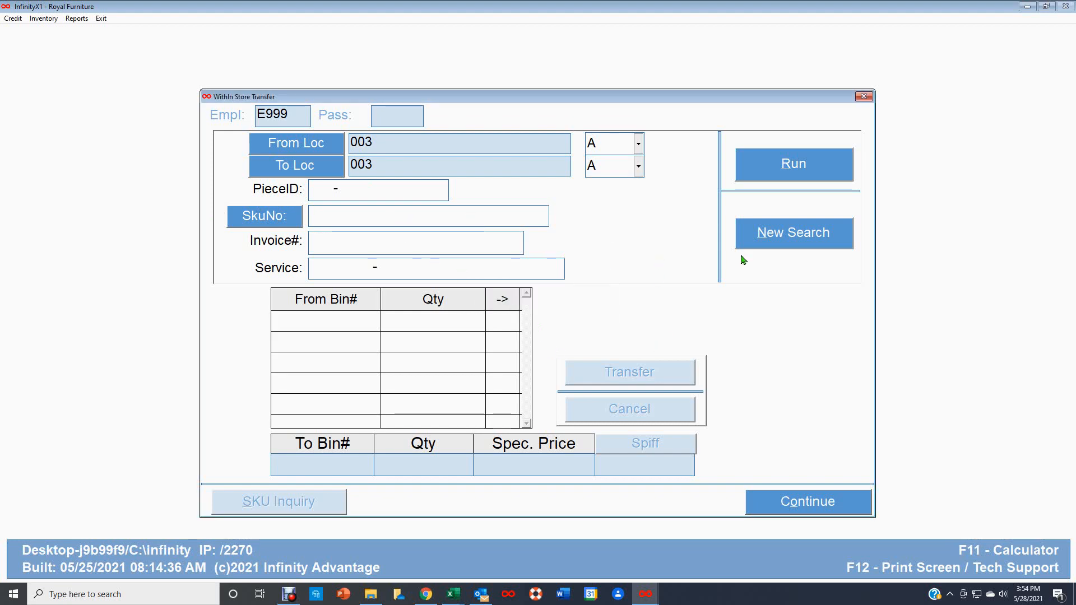
{"action": "type", "text": "253"}
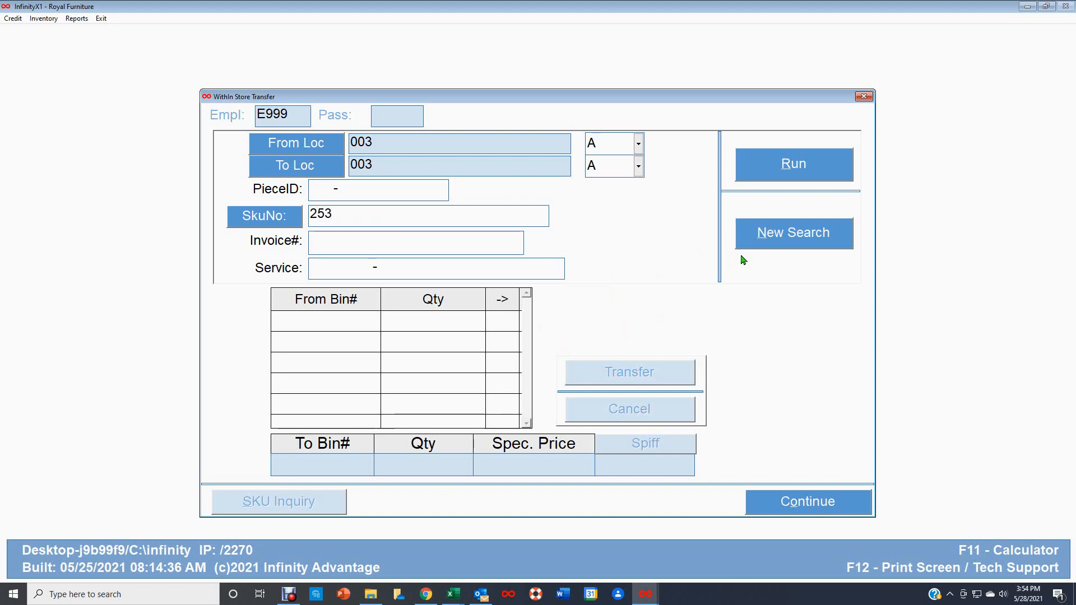
{"action": "type", "text": "183467"}
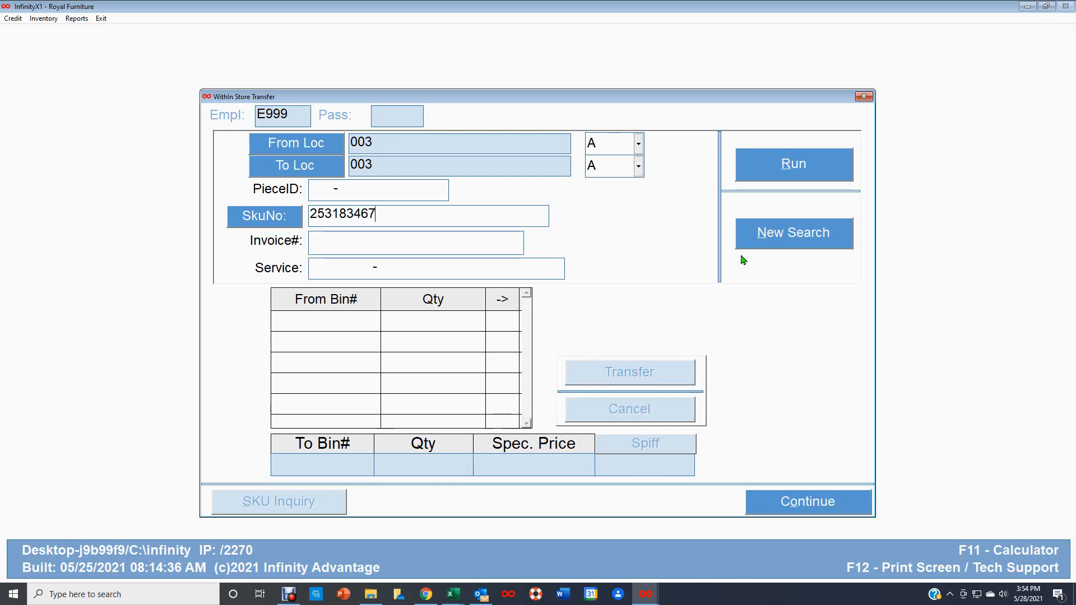
{"action": "type", "text": "3"}
{"action": "key", "text": "Tab"}
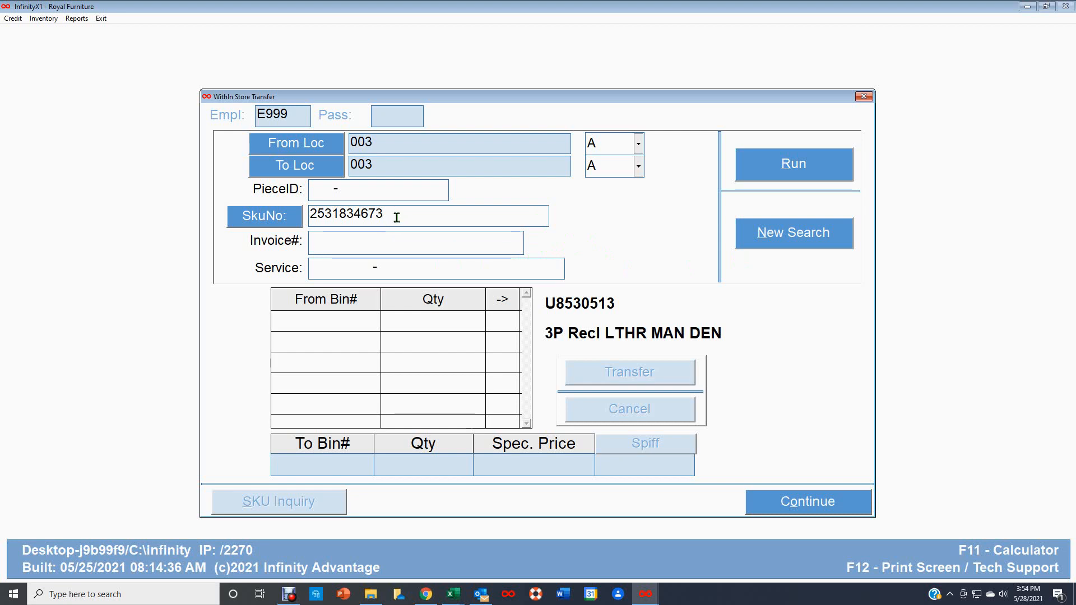
{"action": "left_click", "coordinate": [810, 169]}
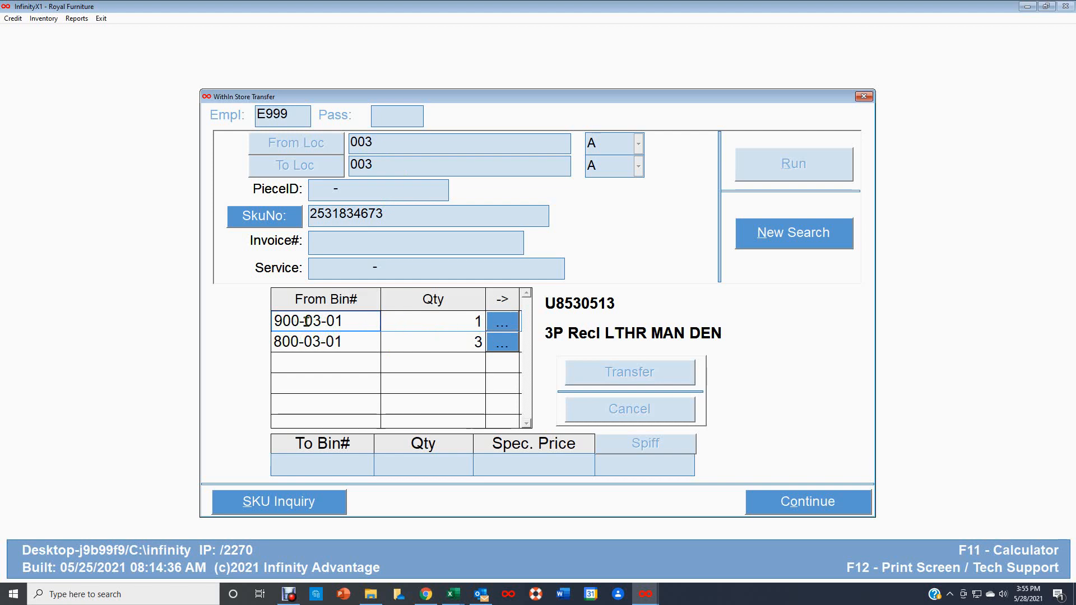
- Choose bin 800-03-01 as the source and set the destination to bin 902-03-01 with a quantity of 1
{"action": "left_click", "coordinate": [504, 344]}
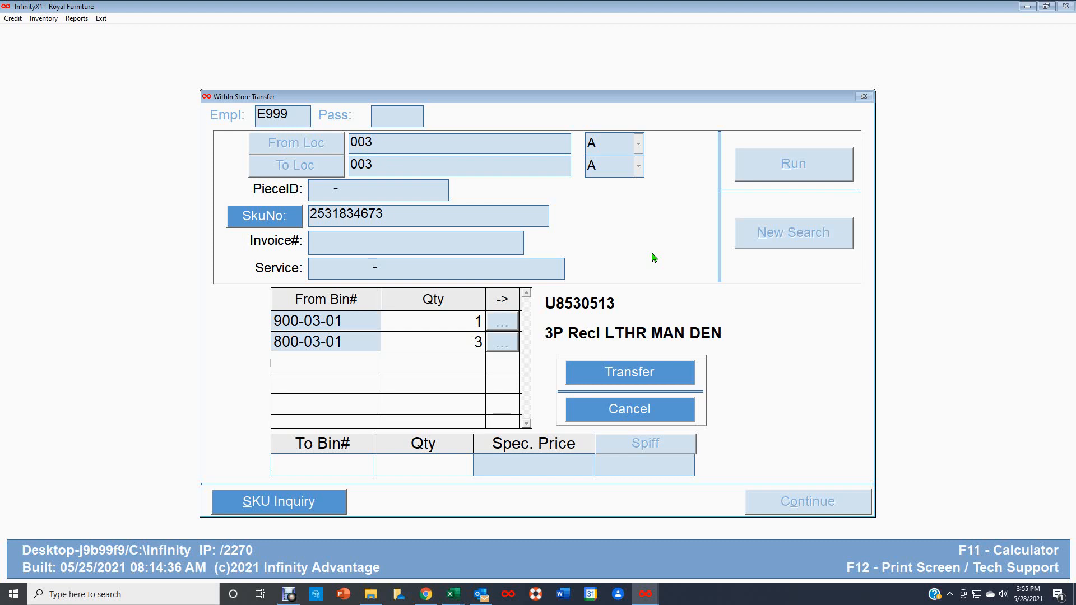
{"action": "type", "text": "902-"}
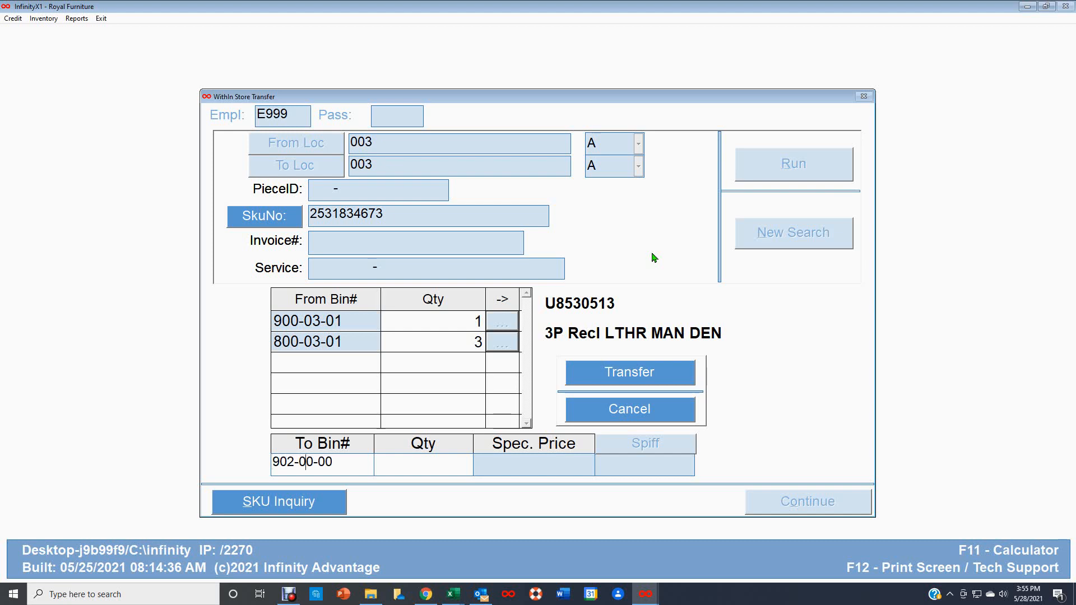
{"action": "type", "text": "03-"}
{"action": "type", "text": "0"}
{"action": "type", "text": "1"}
{"action": "key", "text": "Tab"}
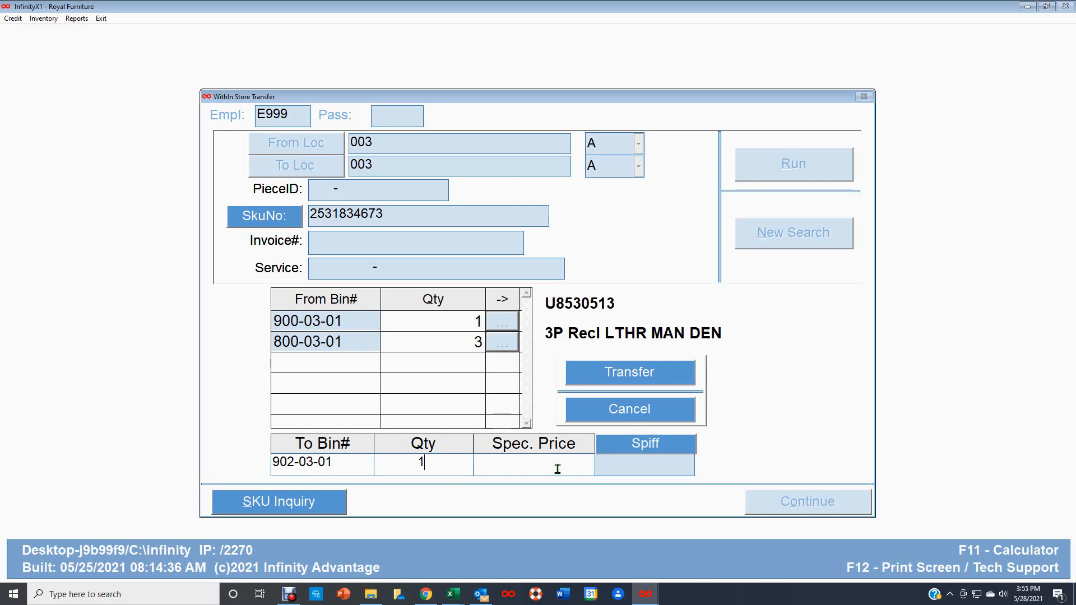
- Set the special price of the transferred piece to $1,299.99
{"action": "left_click", "coordinate": [496, 463]}
{"action": "type", "text": "1,"}
{"action": "type", "text": "299."}
{"action": "type", "text": "99"}
{"action": "key", "text": "Tab"}
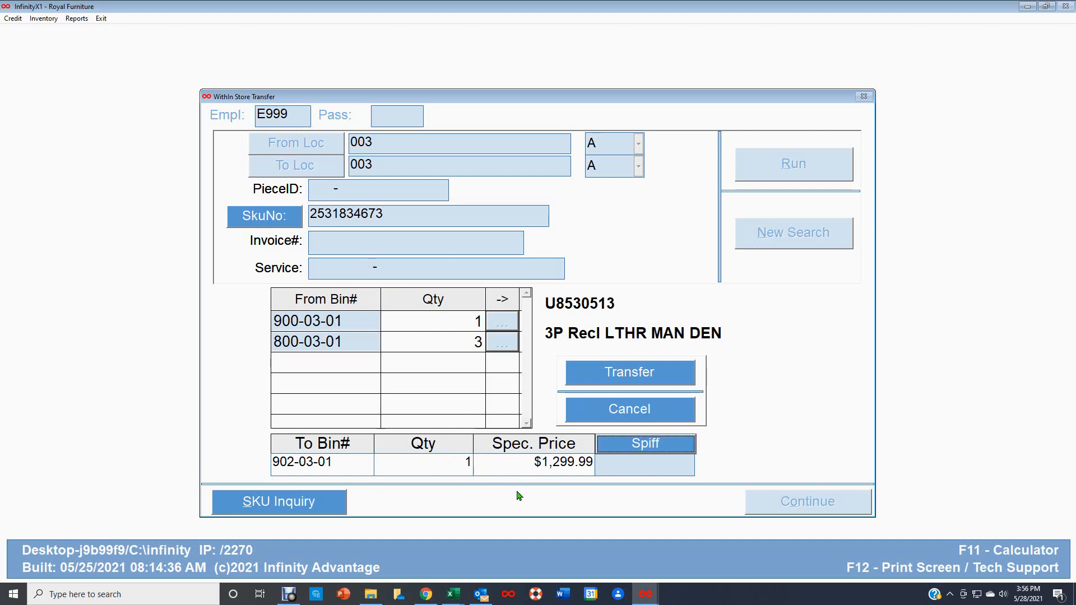
- Assign spiff code D, worth 10.00, to the transferred piece
{"action": "left_click", "coordinate": [651, 448]}
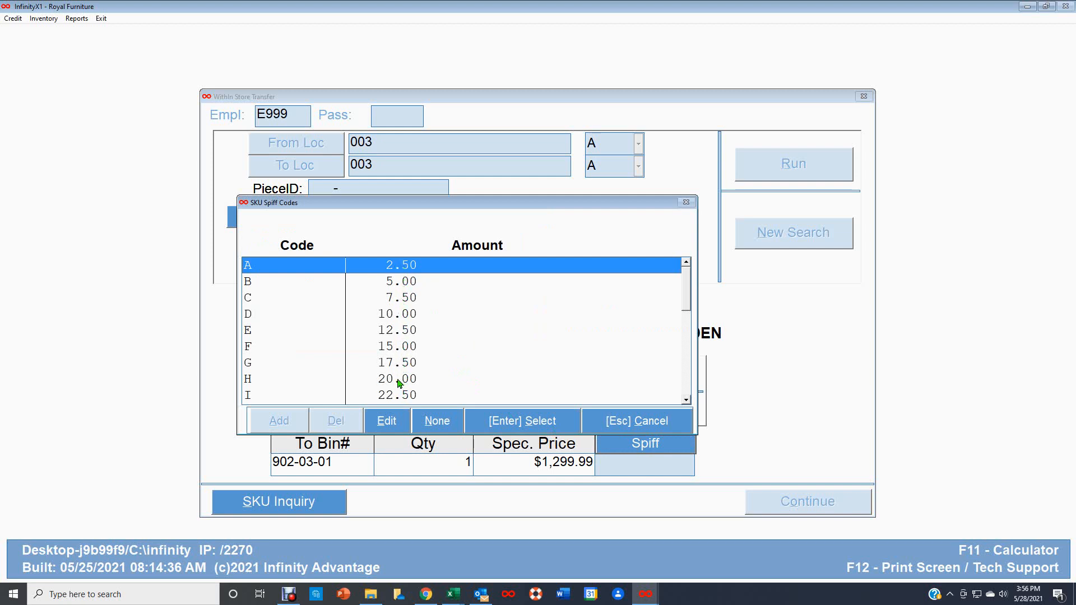
{"action": "left_click", "coordinate": [400, 316]}
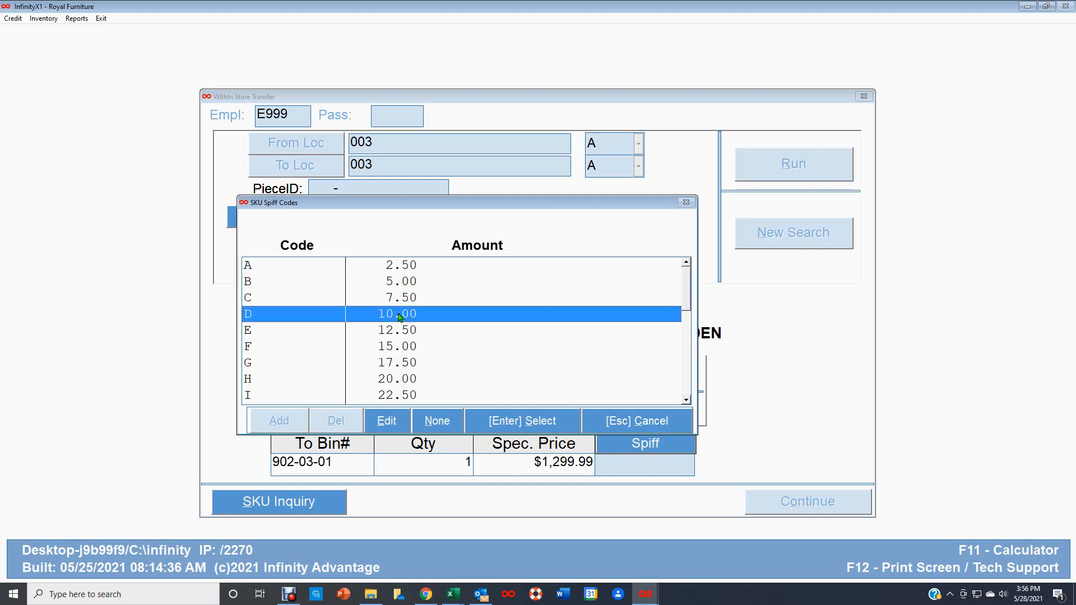
{"action": "double_click", "coordinate": [400, 316]}
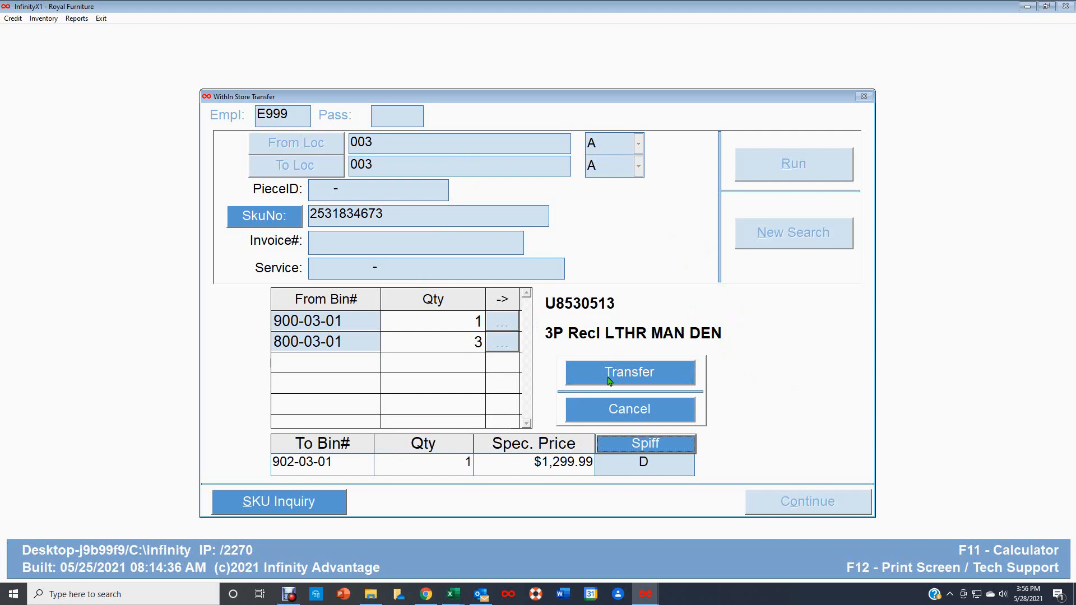
- Execute the transfer to bin 902-03-01, acknowledge its completion and leave the transfer screen
{"action": "left_click", "coordinate": [643, 374]}
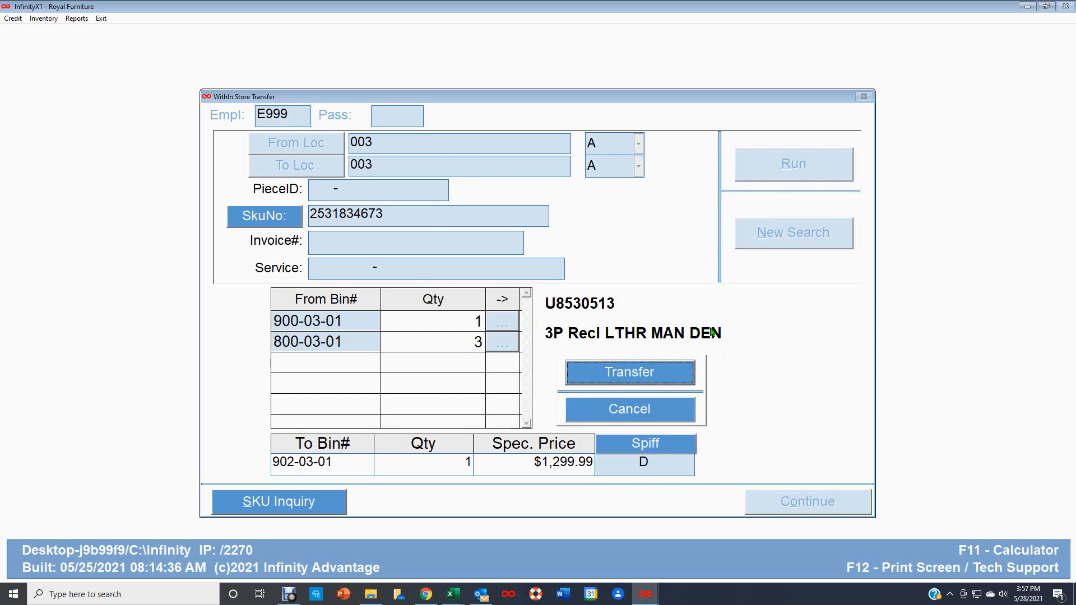
{"action": "left_click", "coordinate": [632, 385]}
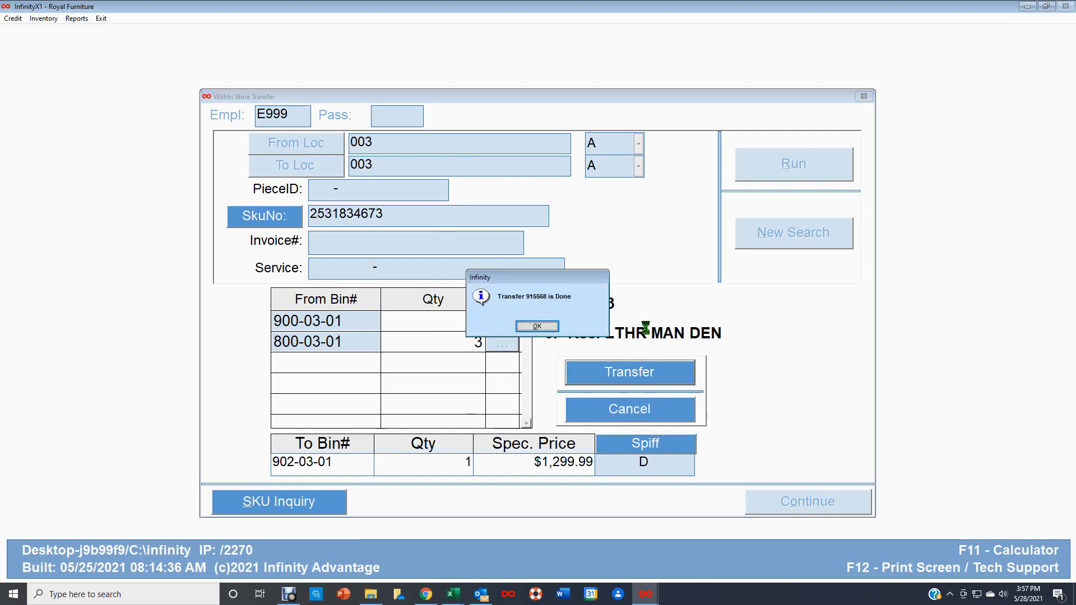
{"action": "left_click", "coordinate": [537, 327]}
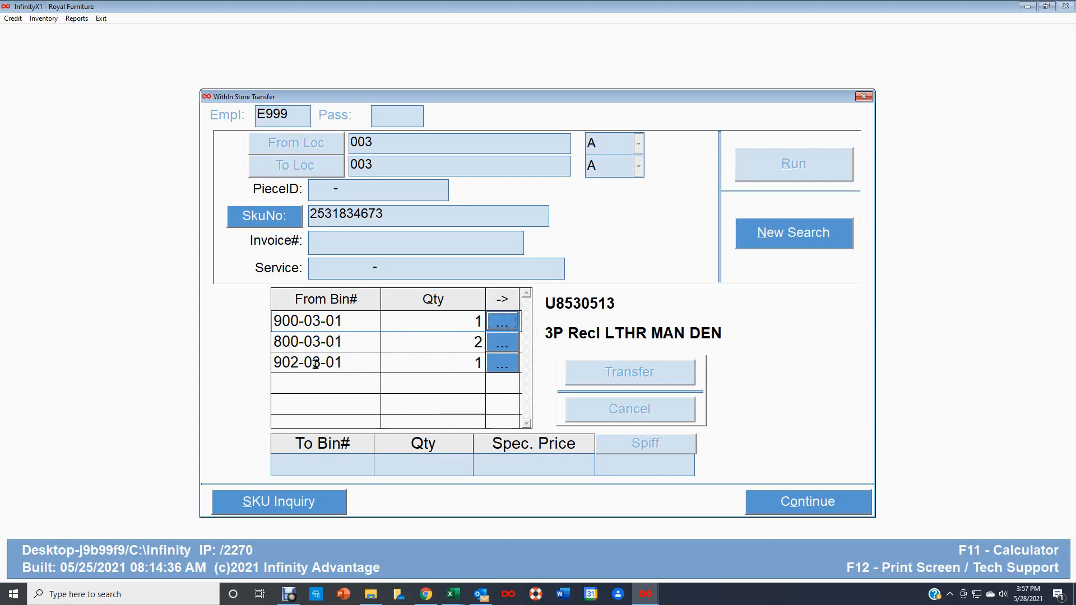
{"action": "left_click", "coordinate": [820, 505]}
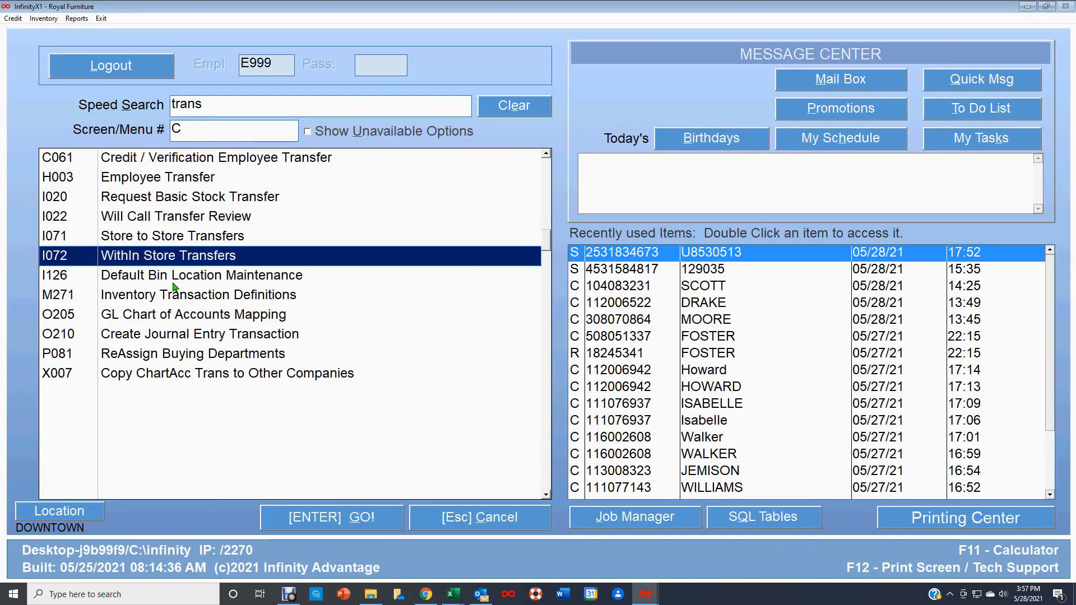
- Search the menu for "sku", open Sku Inquiry and sign in with the employee password
{"action": "left_click", "coordinate": [209, 104]}
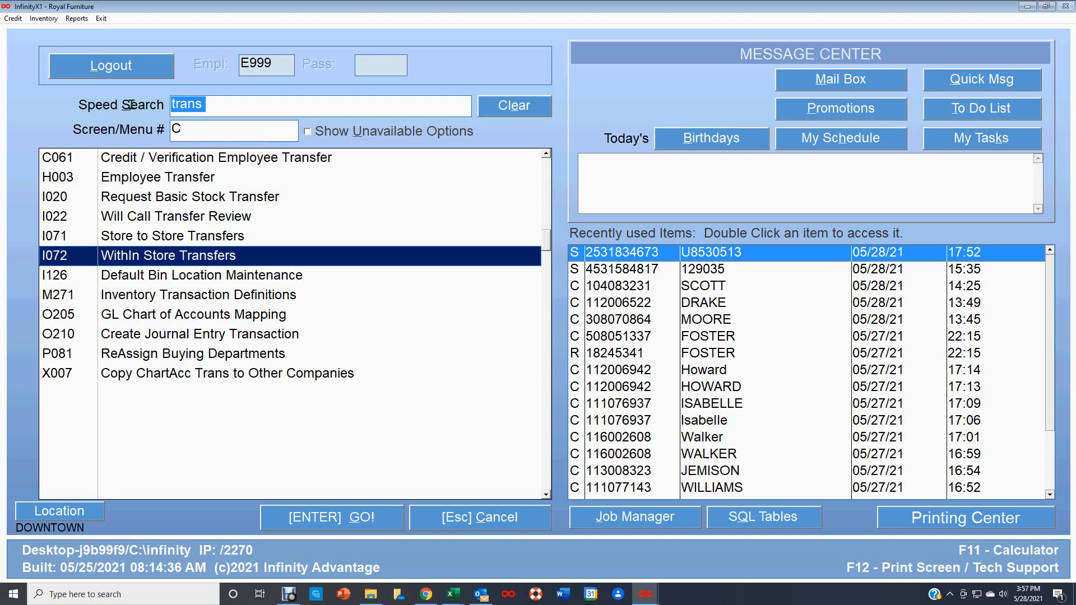
{"action": "type", "text": "sku"}
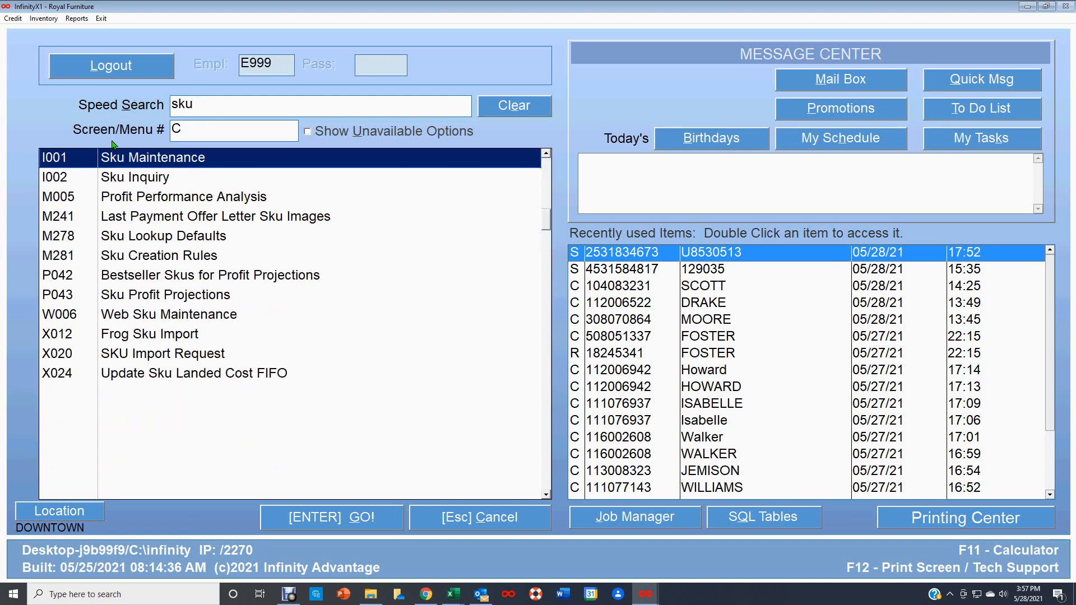
{"action": "double_click", "coordinate": [141, 182]}
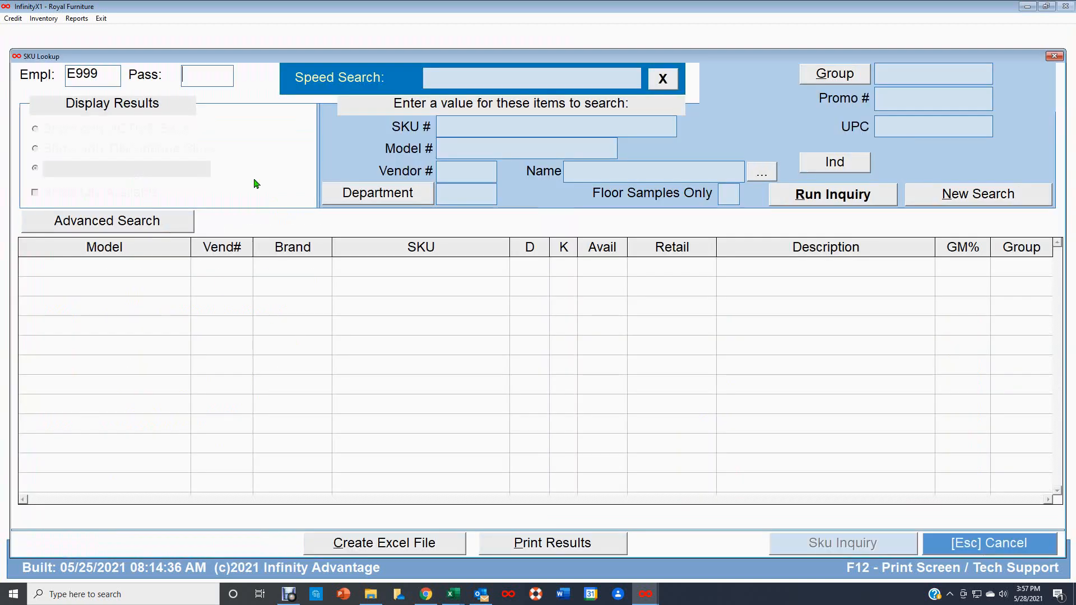
{"action": "key", "text": "Return"}
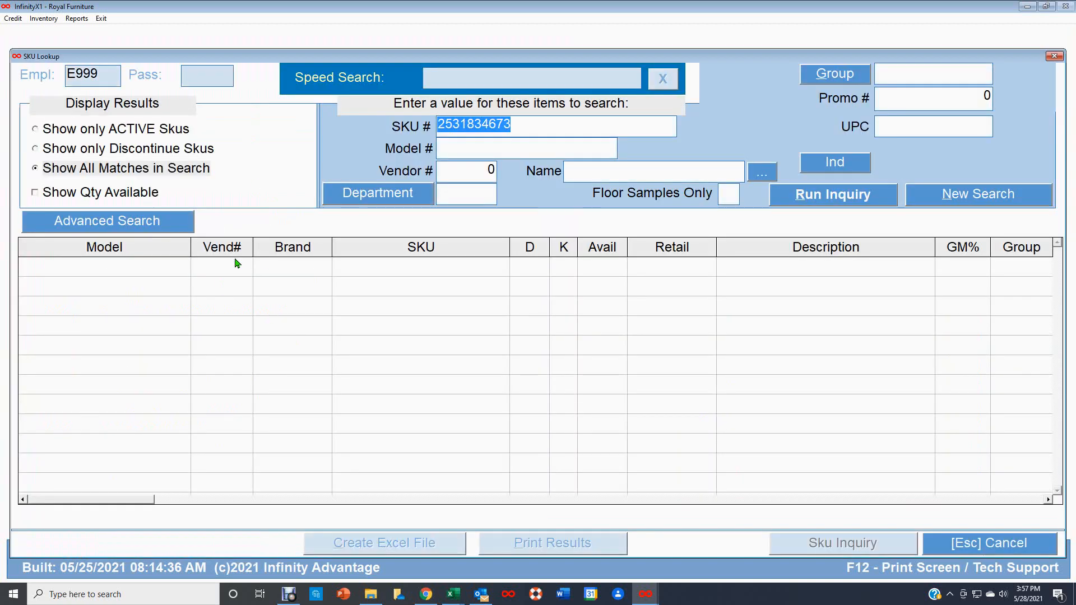
{"action": "key", "text": "Return"}
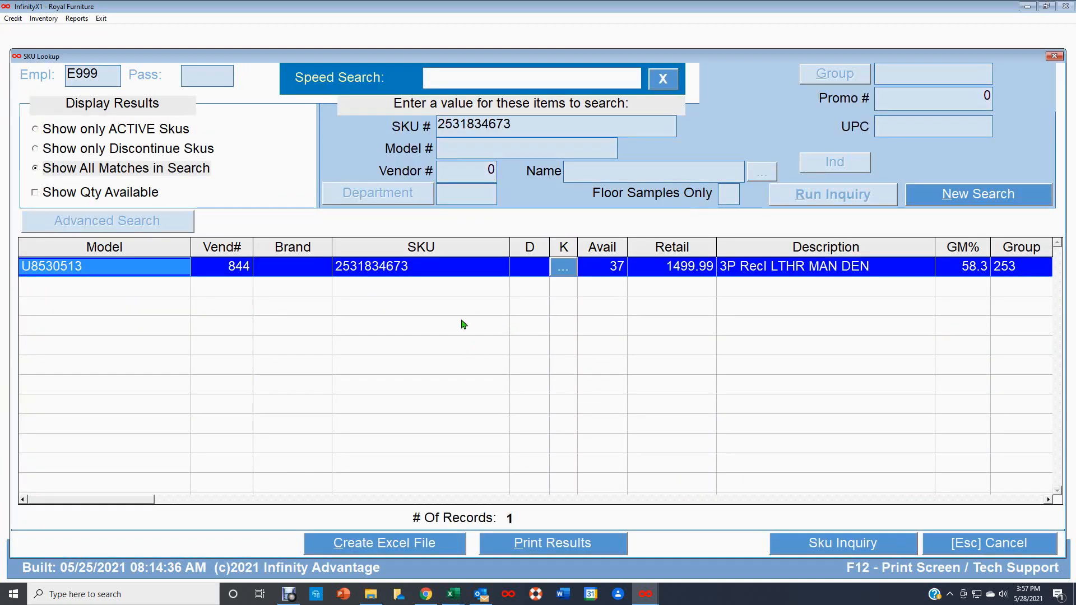
{"action": "left_click", "coordinate": [855, 542]}
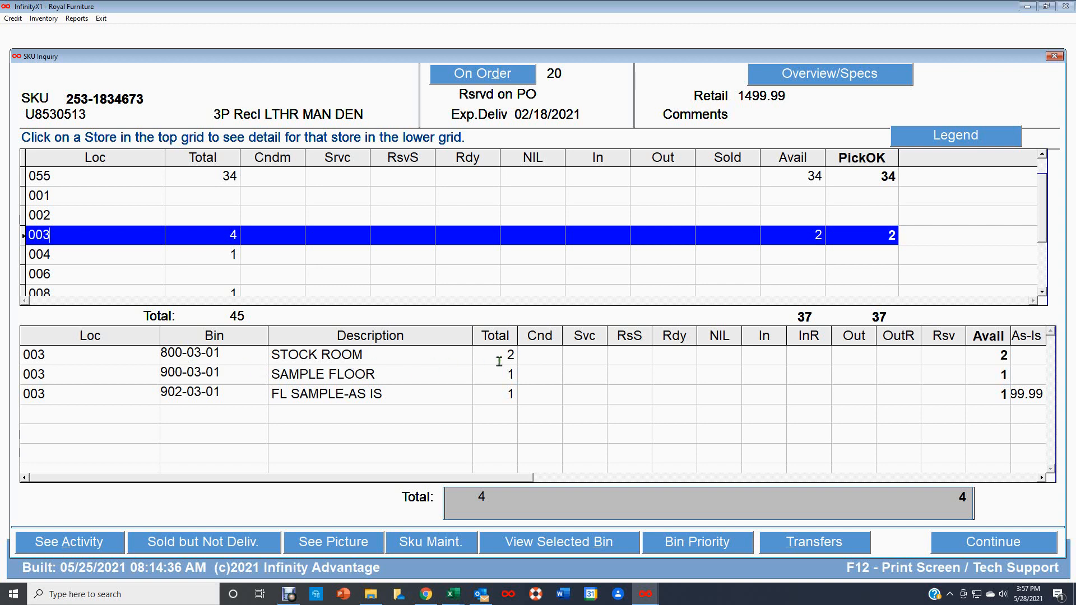
{"action": "left_click", "coordinate": [318, 377]}
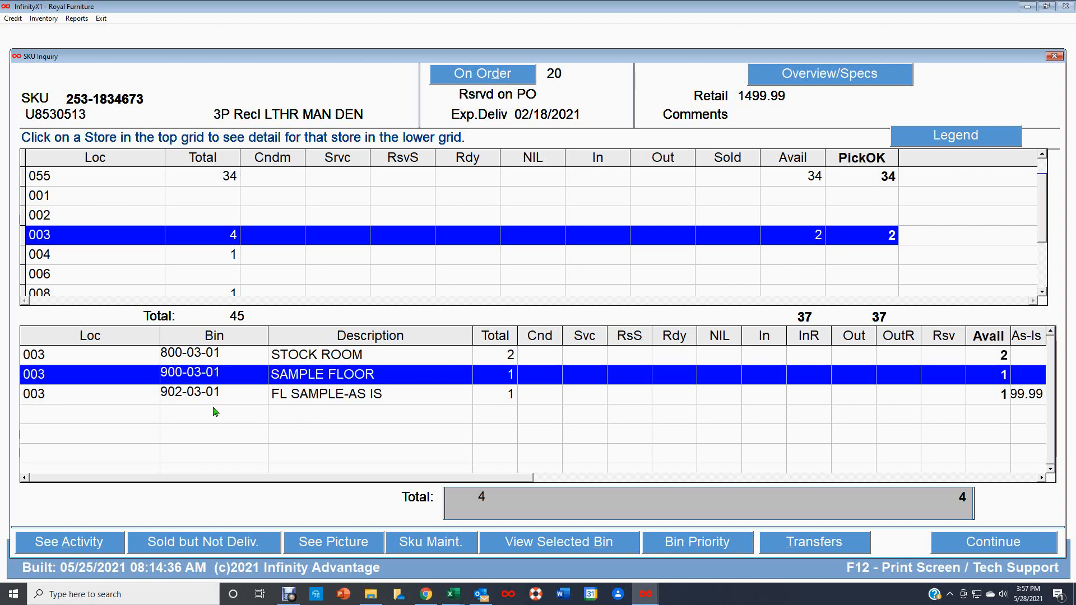
{"action": "left_click", "coordinate": [356, 397]}
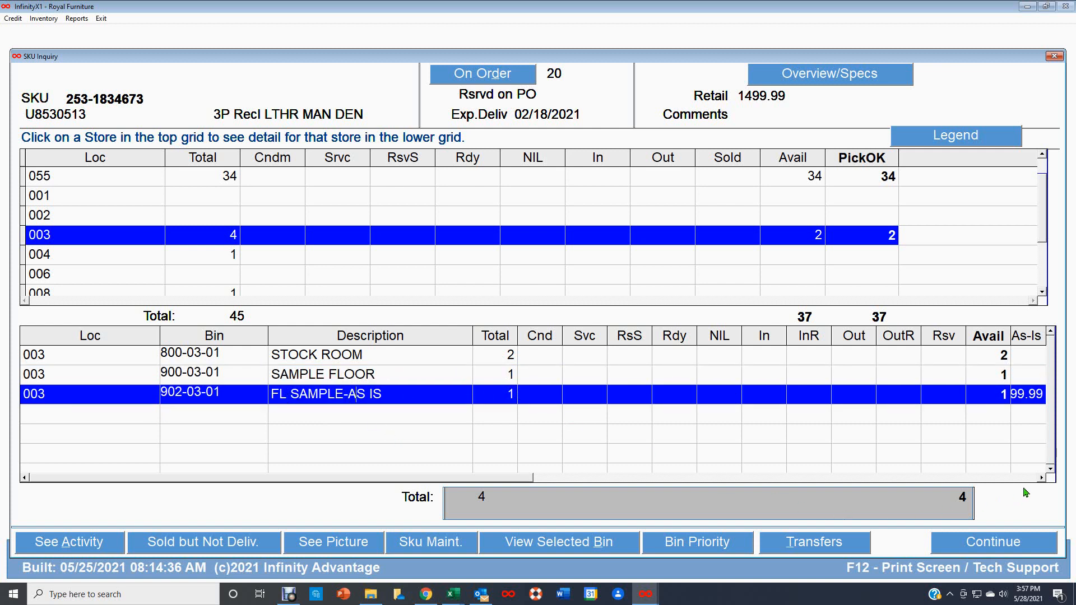
{"action": "left_click", "coordinate": [1041, 478]}
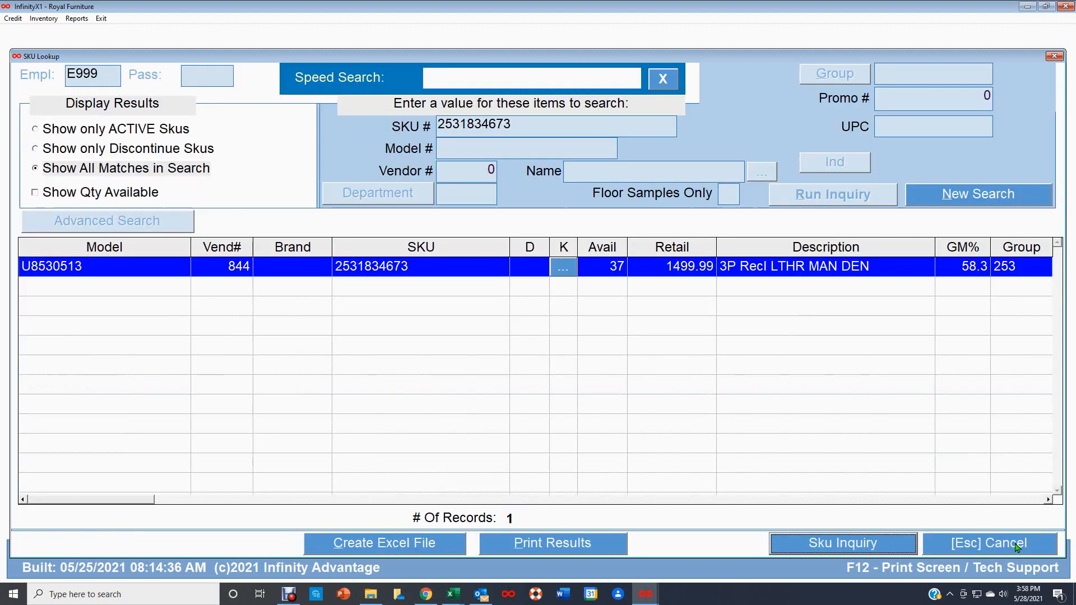
{"action": "left_click", "coordinate": [1014, 542]}
{"action": "left_click", "coordinate": [1009, 546]}
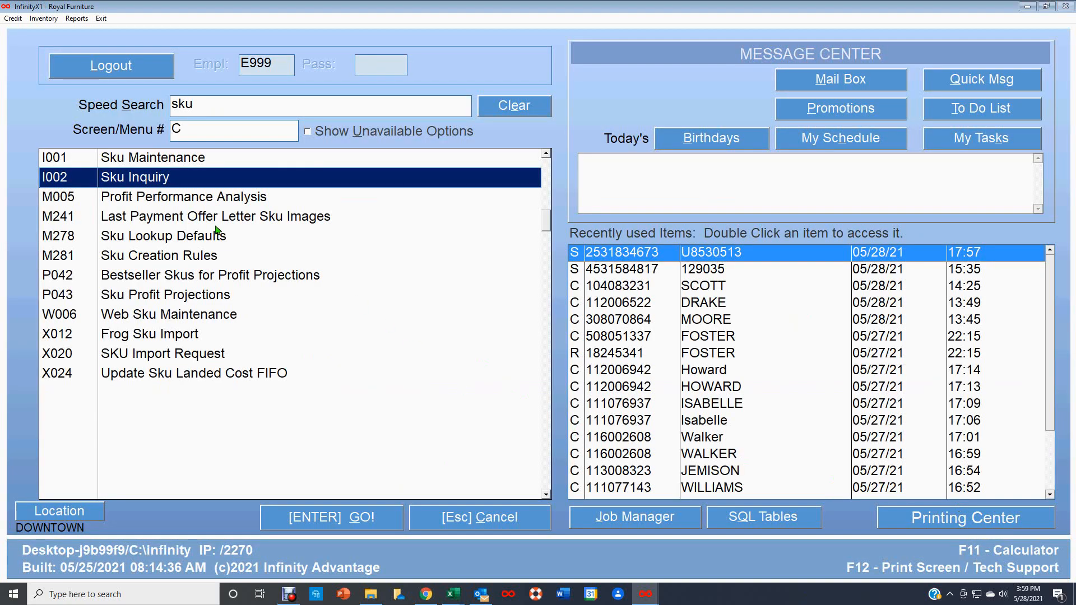
- Search the menu for "with", open WithIn Store Transfers and sign in with the employee password
{"action": "left_click_drag", "start_coordinate": [222, 115], "coordinate": [96, 111]}
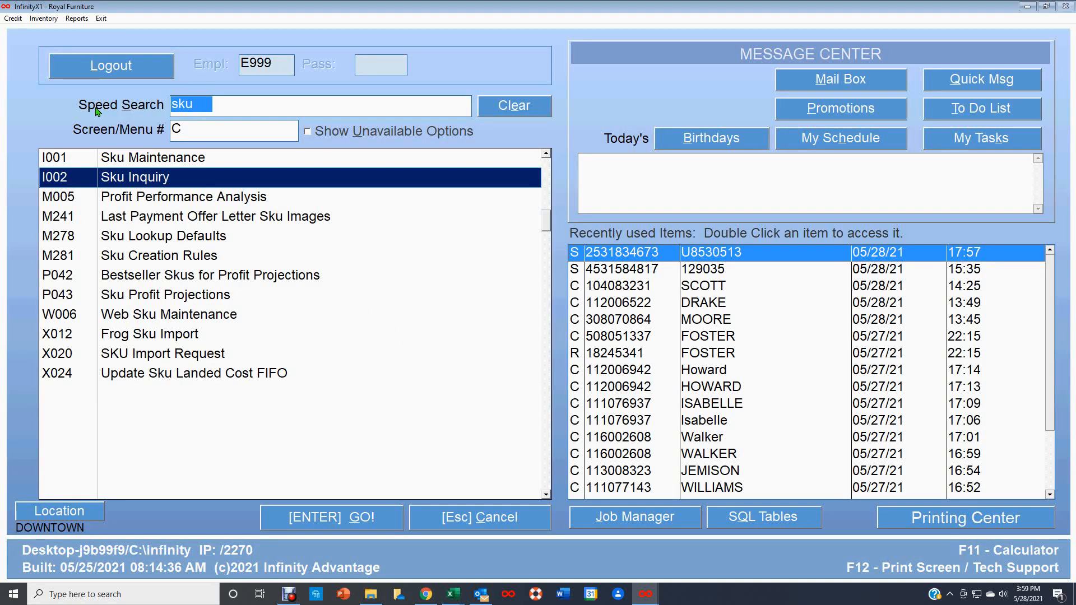
{"action": "type", "text": "with"}
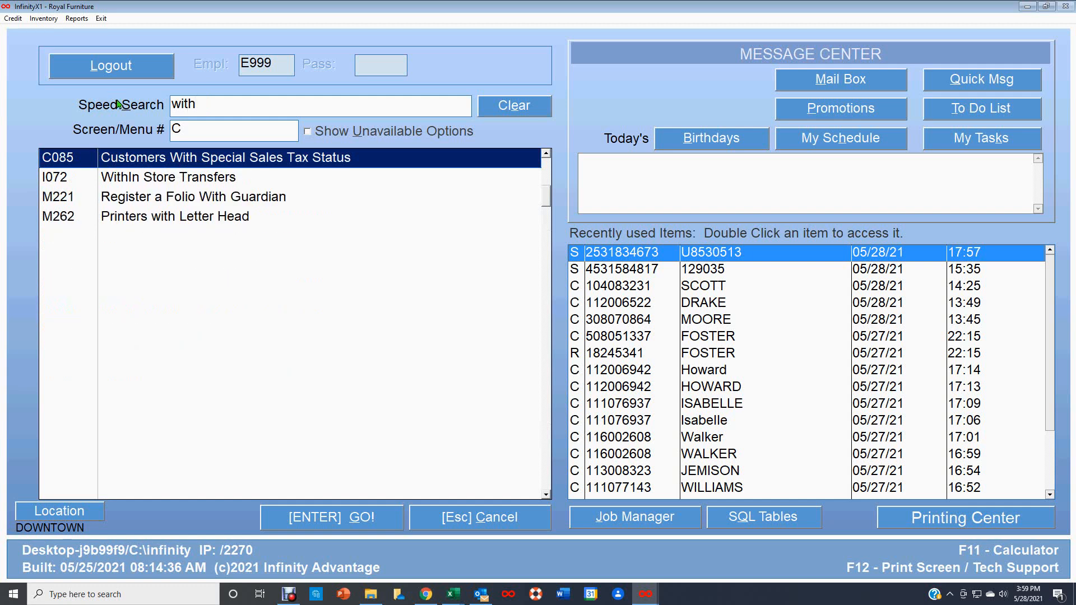
{"action": "key", "text": "Down"}
{"action": "key", "text": "Return"}
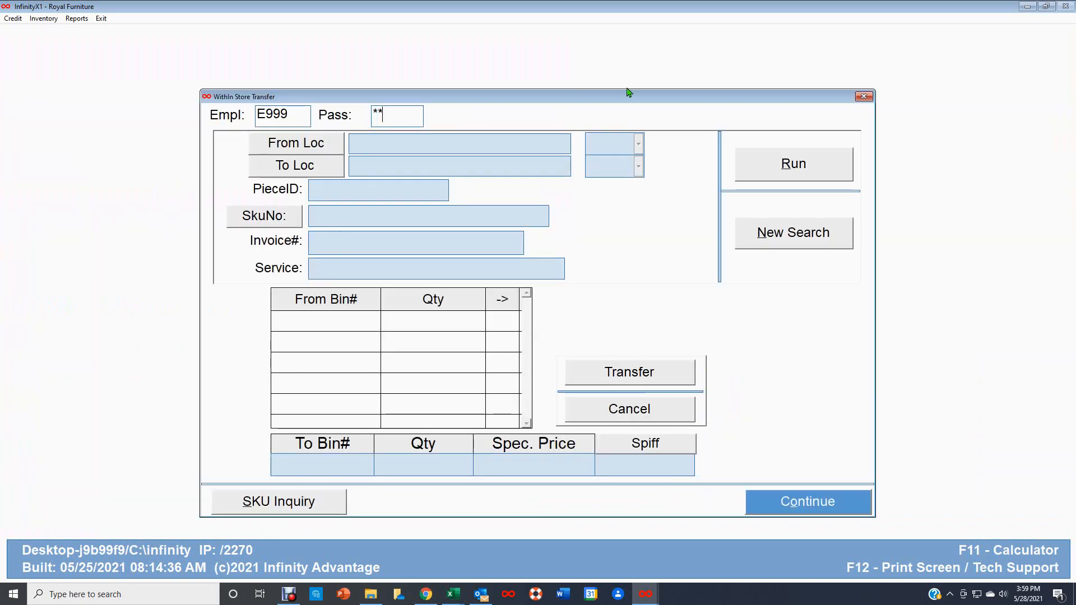
{"action": "key", "text": "Return"}
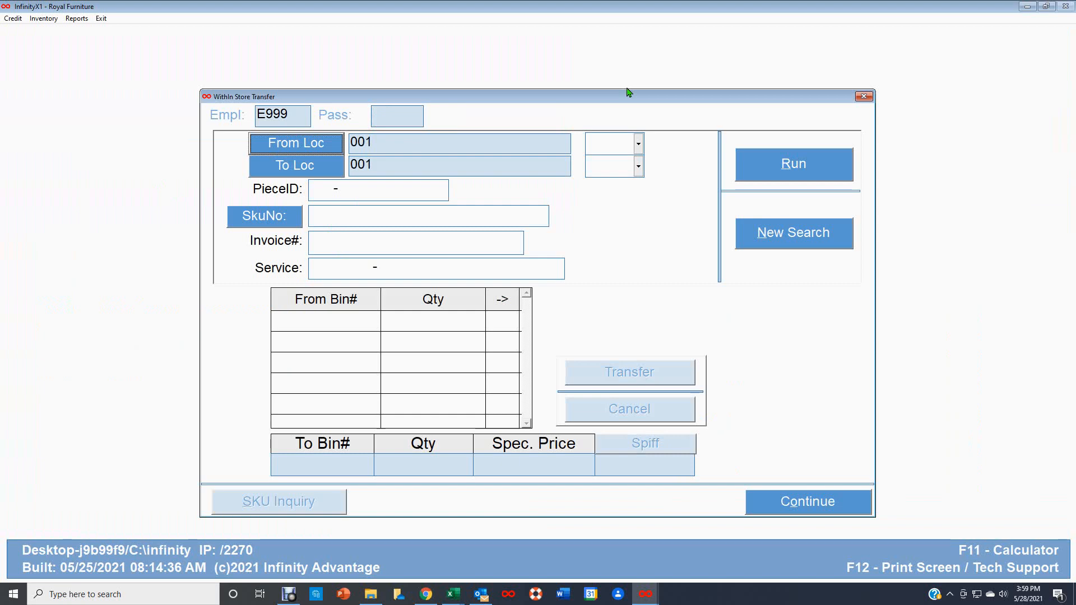
- Set both the From and To locations of the new transfer to store 003
{"action": "left_click", "coordinate": [309, 140]}
{"action": "double_click", "coordinate": [268, 255]}
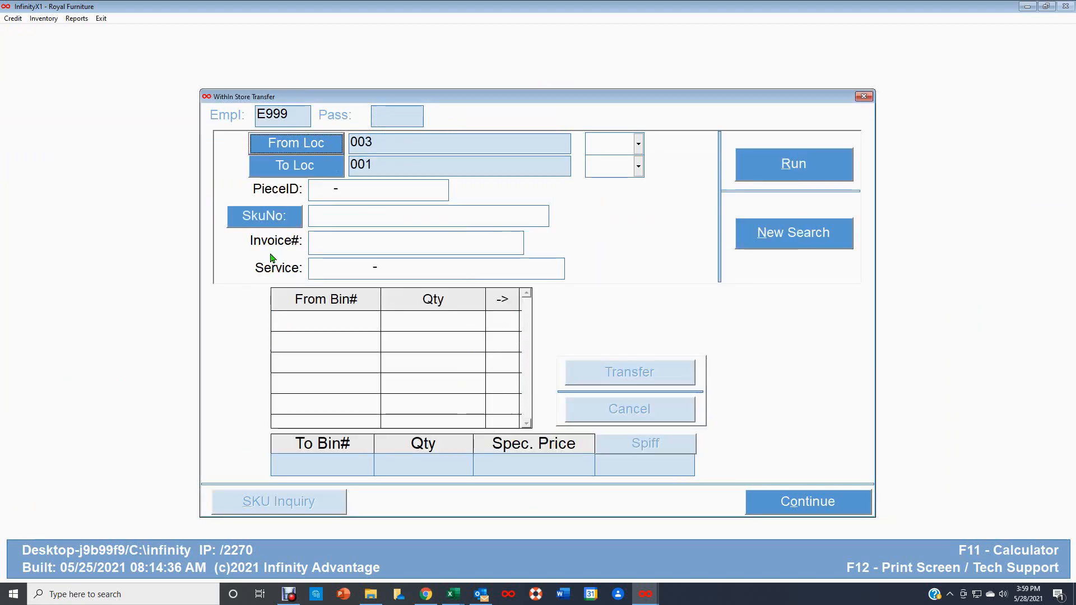
{"action": "left_click", "coordinate": [323, 169]}
{"action": "double_click", "coordinate": [267, 274]}
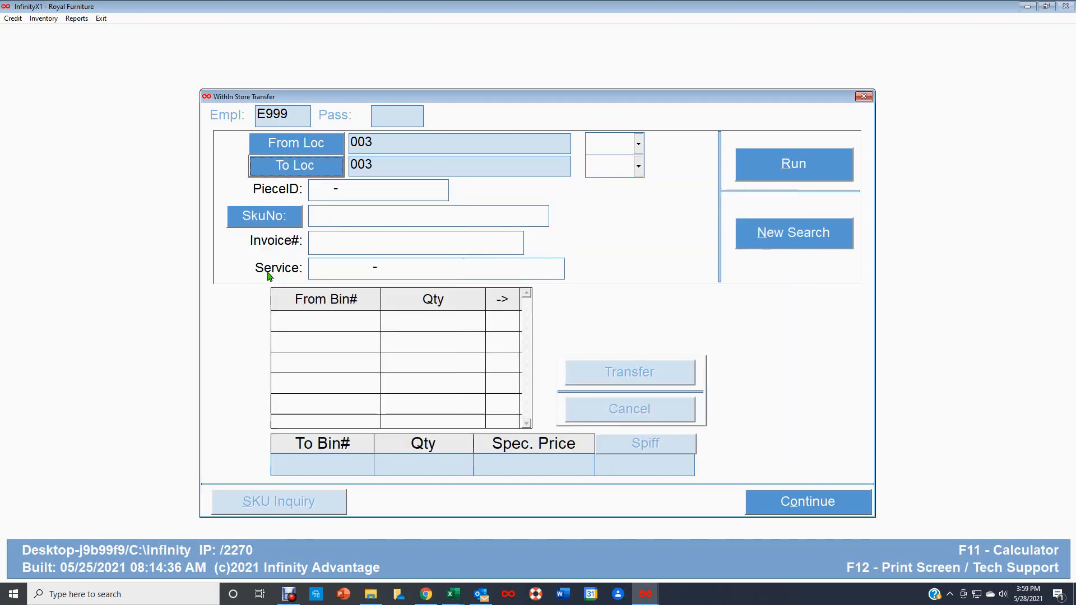
- Set the From and To stock statuses of the new transfer to Available
{"action": "left_click", "coordinate": [641, 147]}
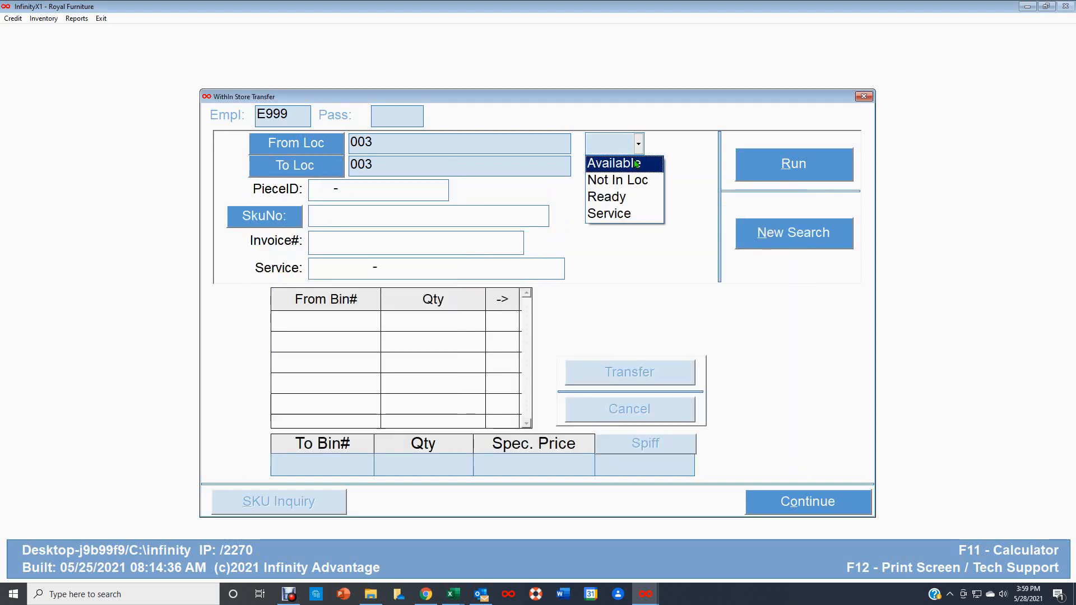
{"action": "left_click", "coordinate": [642, 162]}
{"action": "left_click", "coordinate": [639, 172]}
{"action": "left_click", "coordinate": [641, 184]}
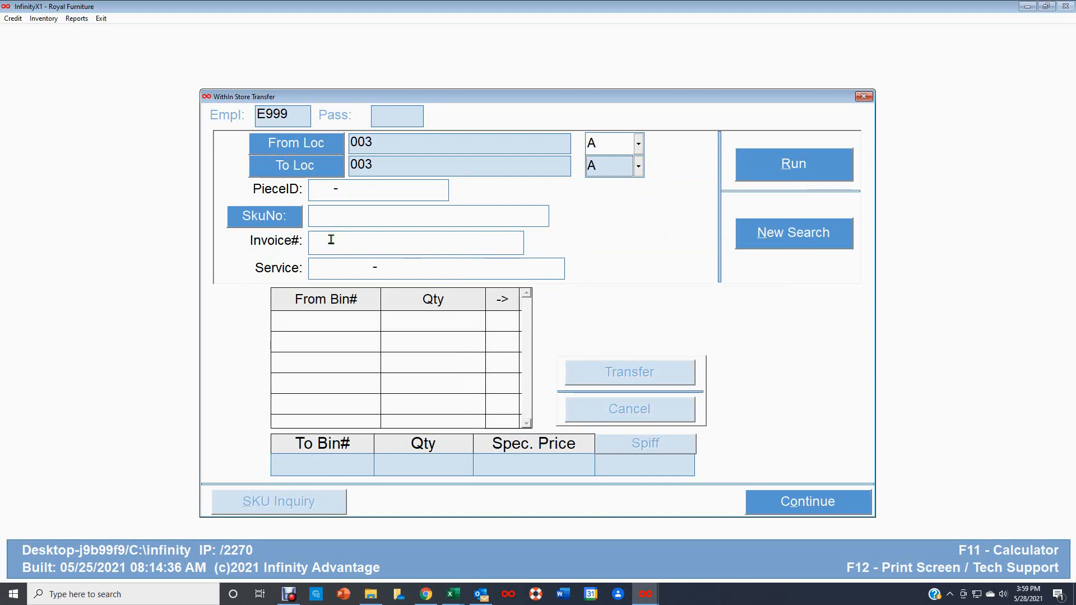
{"action": "left_click", "coordinate": [327, 217]}
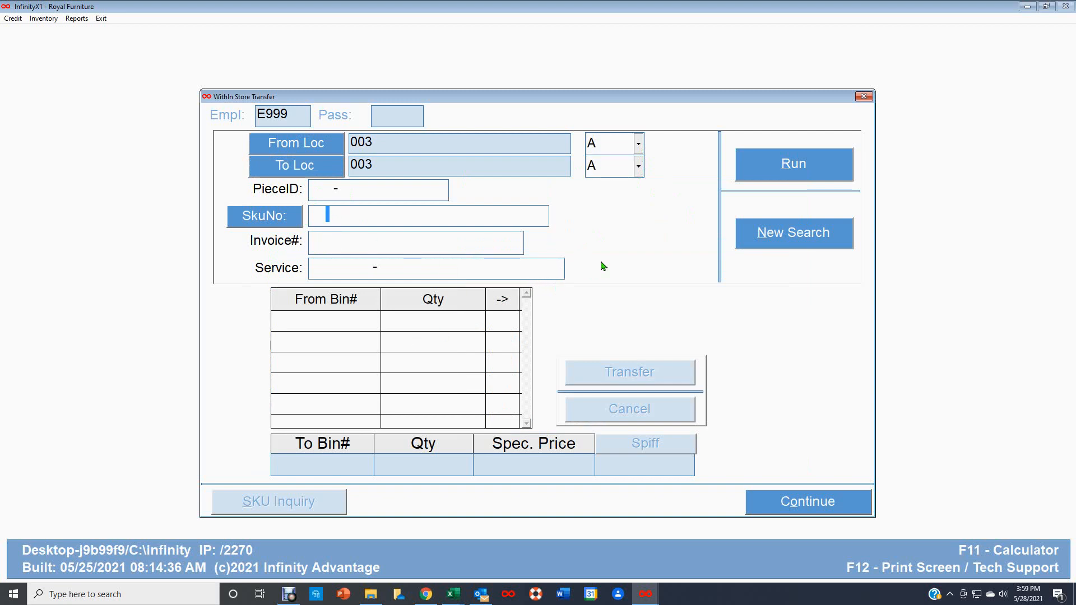
{"action": "left_click", "coordinate": [311, 216]}
{"action": "type", "text": "253"}
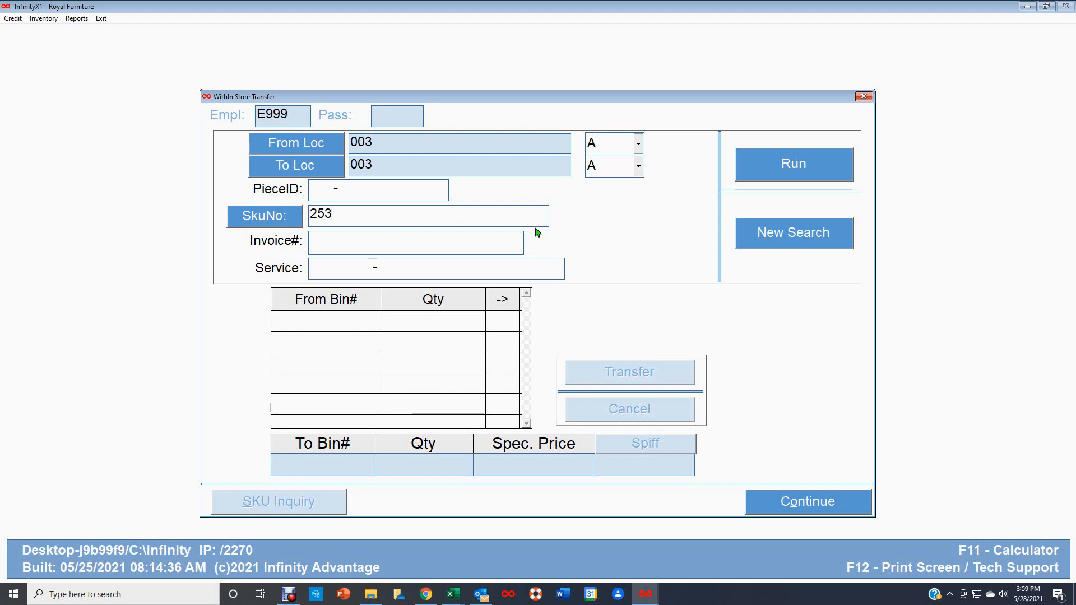
{"action": "type", "text": "1834673"}
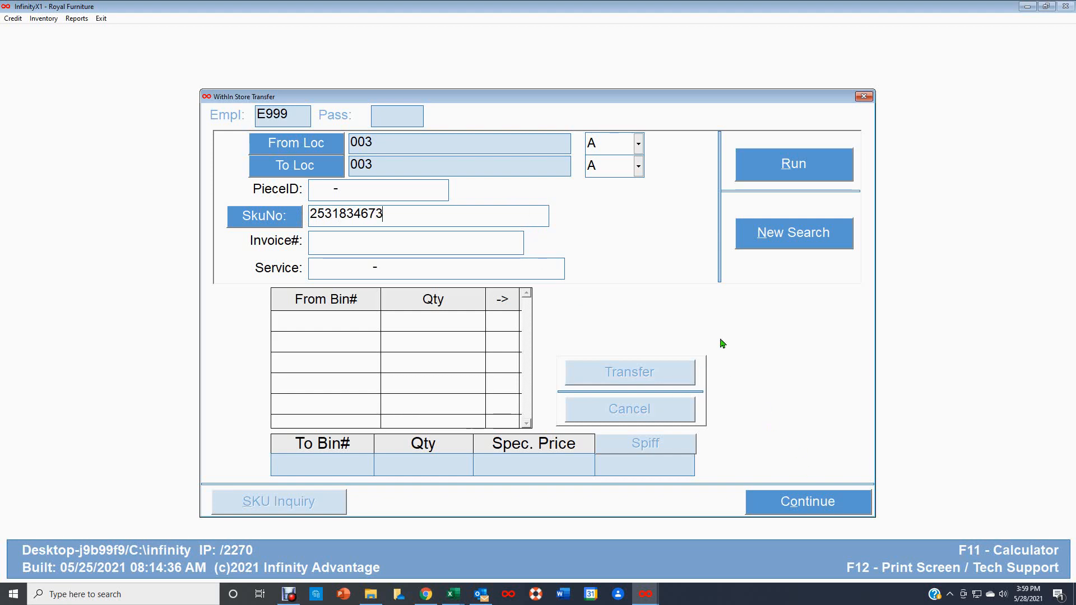
{"action": "left_click", "coordinate": [809, 165]}
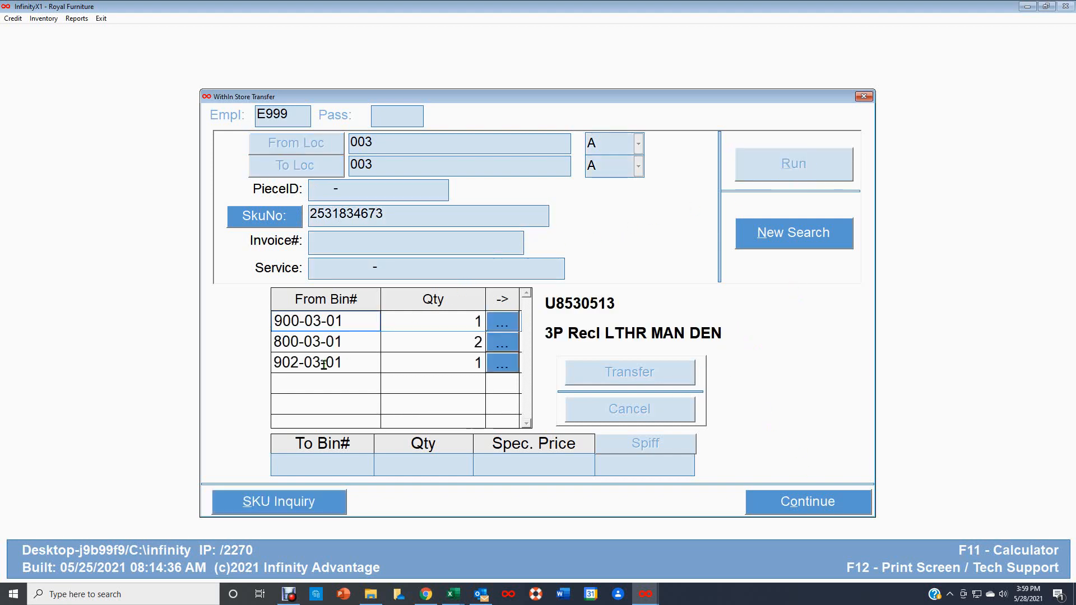
- Choose bin 800-03-01 as the source and set the destination bin to 902-03-02
{"action": "left_click", "coordinate": [502, 348]}
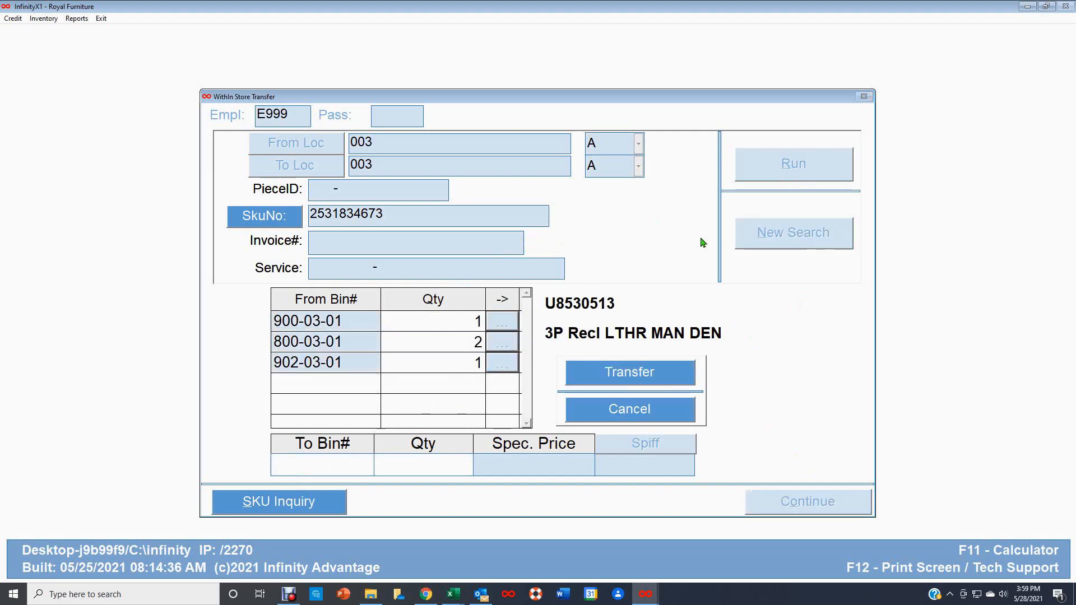
{"action": "type", "text": "90"}
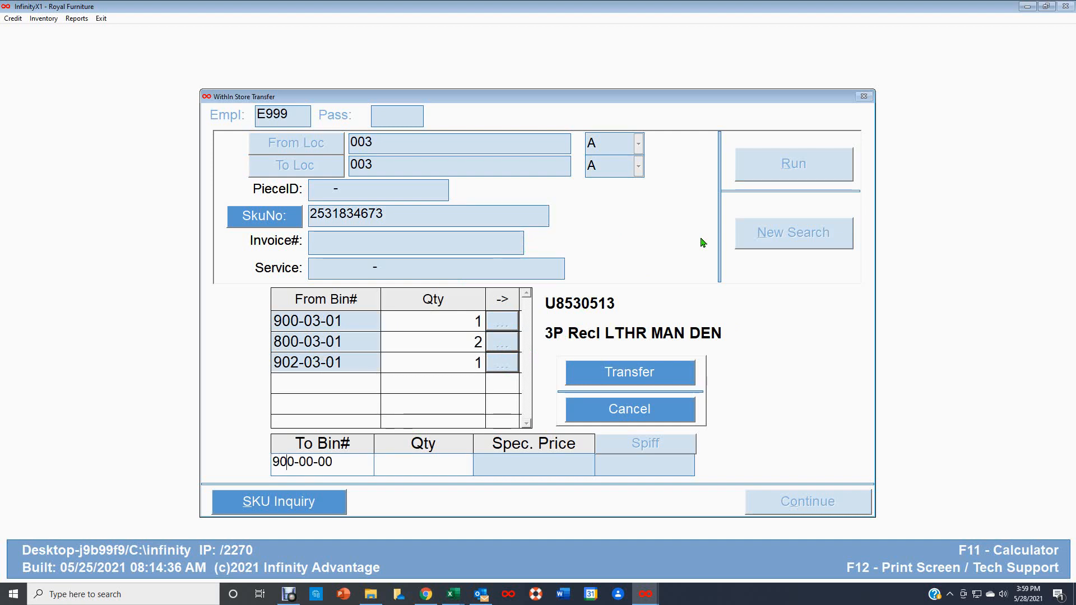
{"action": "type", "text": "2-03-"}
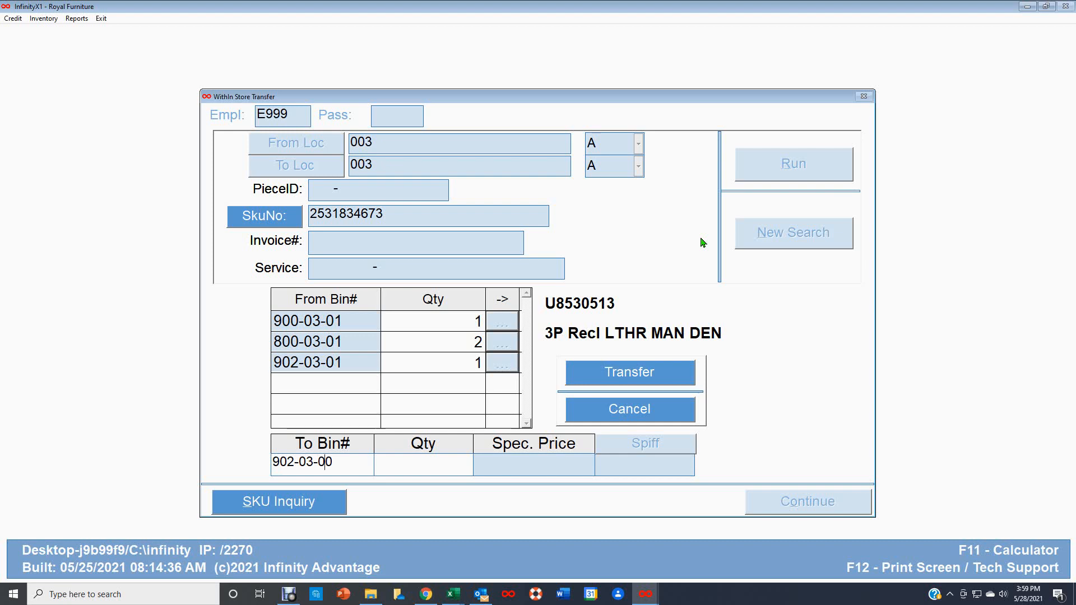
{"action": "type", "text": "02"}
{"action": "key", "text": "Return"}
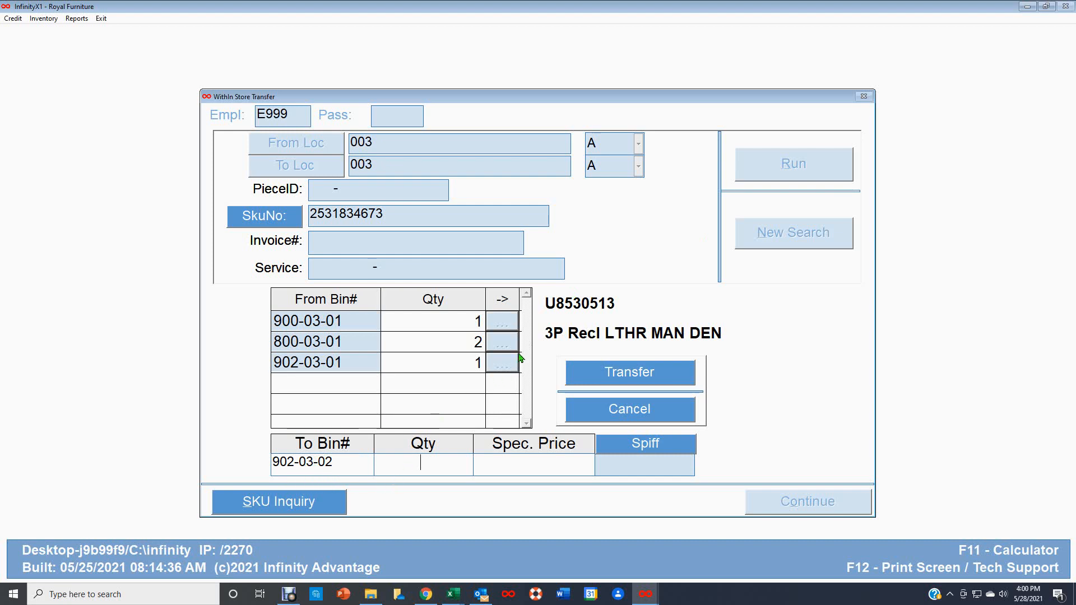
- Set the transfer quantity to 1 and the piece's special price to $899.99
{"action": "left_click", "coordinate": [421, 464]}
{"action": "type", "text": "1"}
{"action": "left_click", "coordinate": [506, 468]}
{"action": "type", "text": "899.99"}
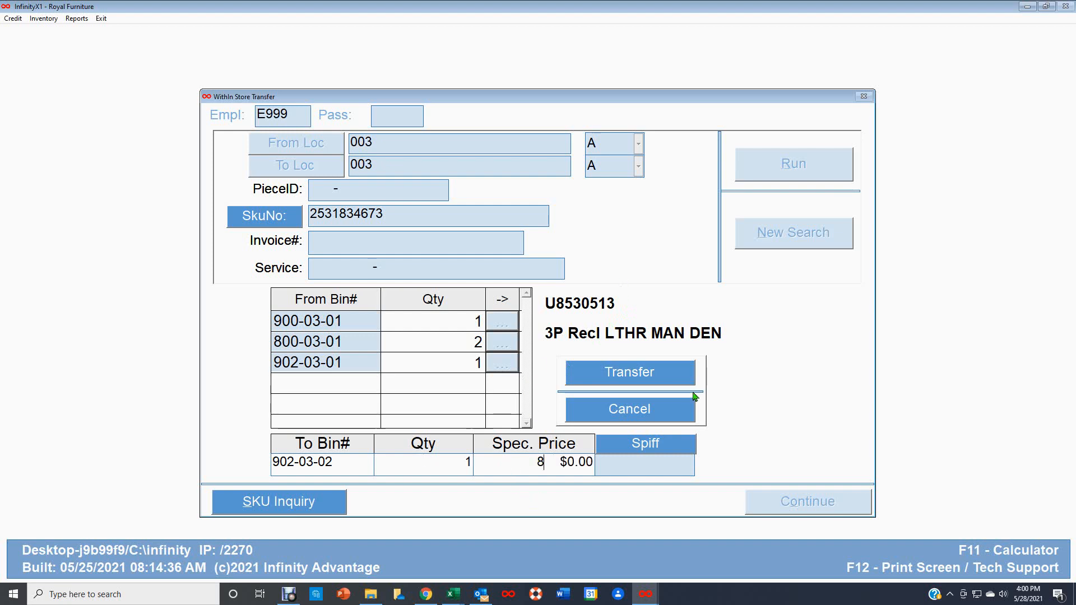
{"action": "key", "text": "Tab"}
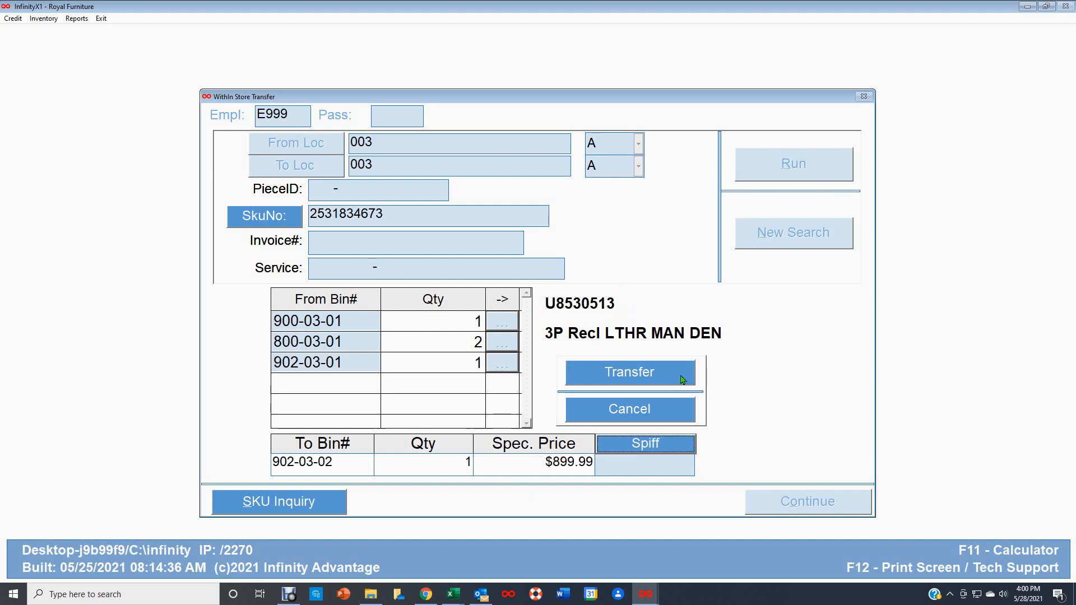
- Assign spiff code H to the piece, complete the transfer to bin 902-03-02 and leave the transfer screen
{"action": "left_click", "coordinate": [663, 444]}
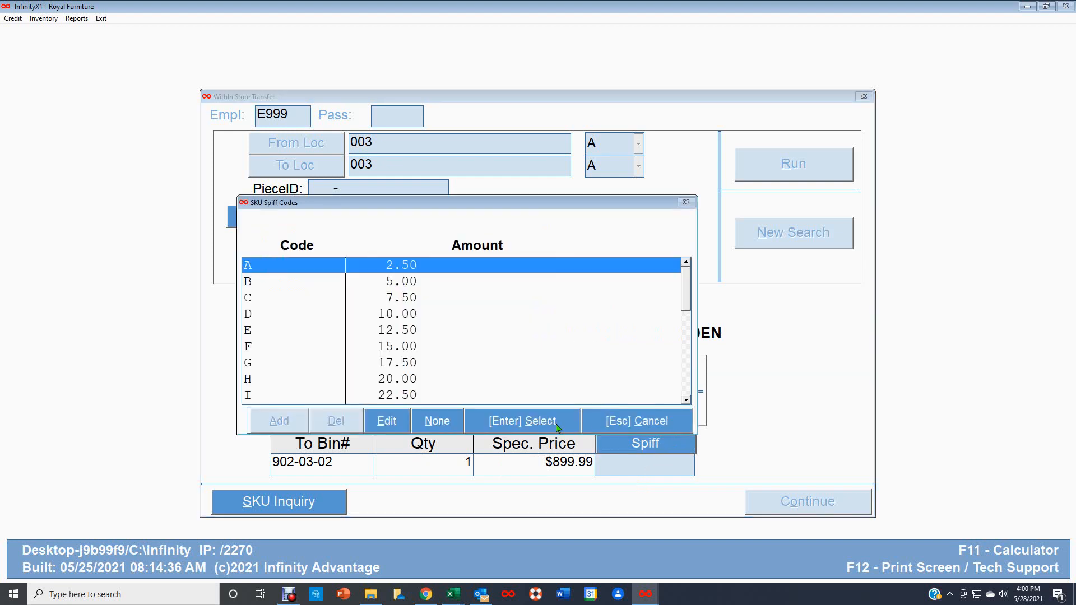
{"action": "double_click", "coordinate": [399, 379]}
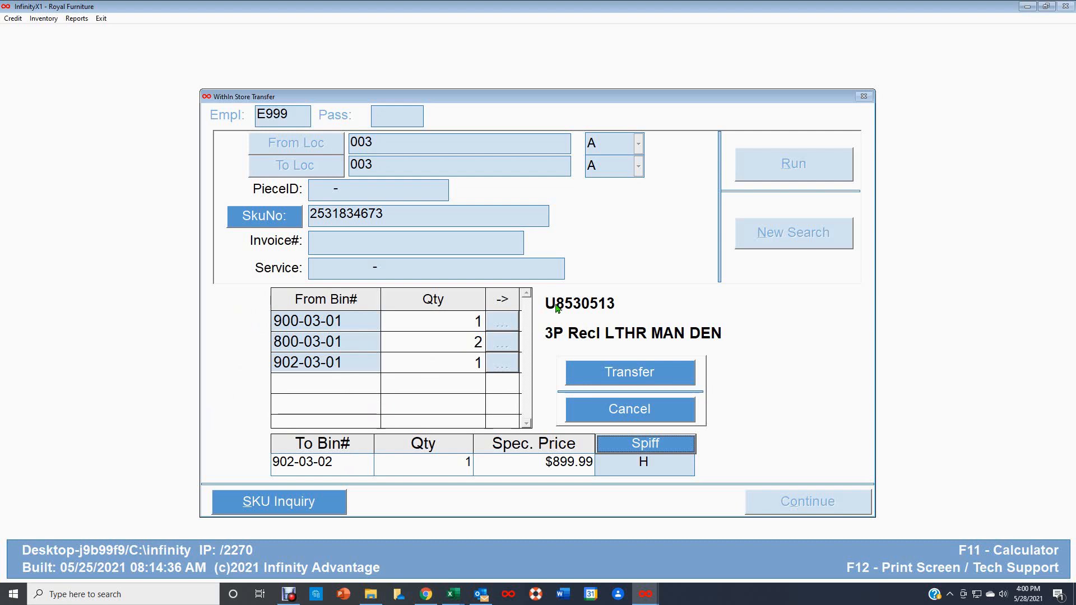
{"action": "left_click", "coordinate": [633, 366]}
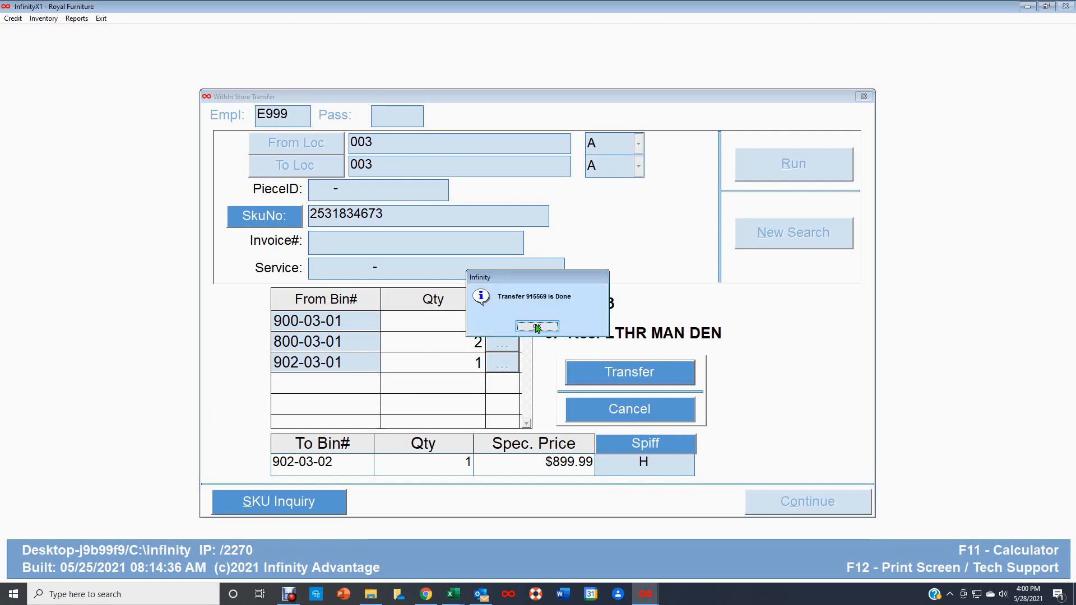
{"action": "left_click", "coordinate": [536, 327]}
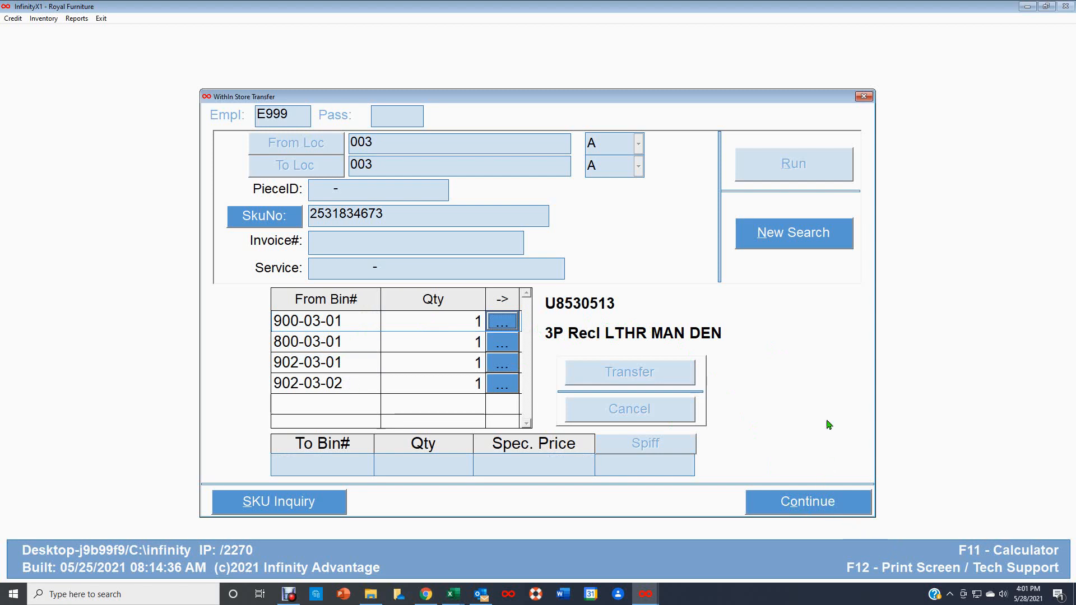
{"action": "left_click", "coordinate": [820, 501]}
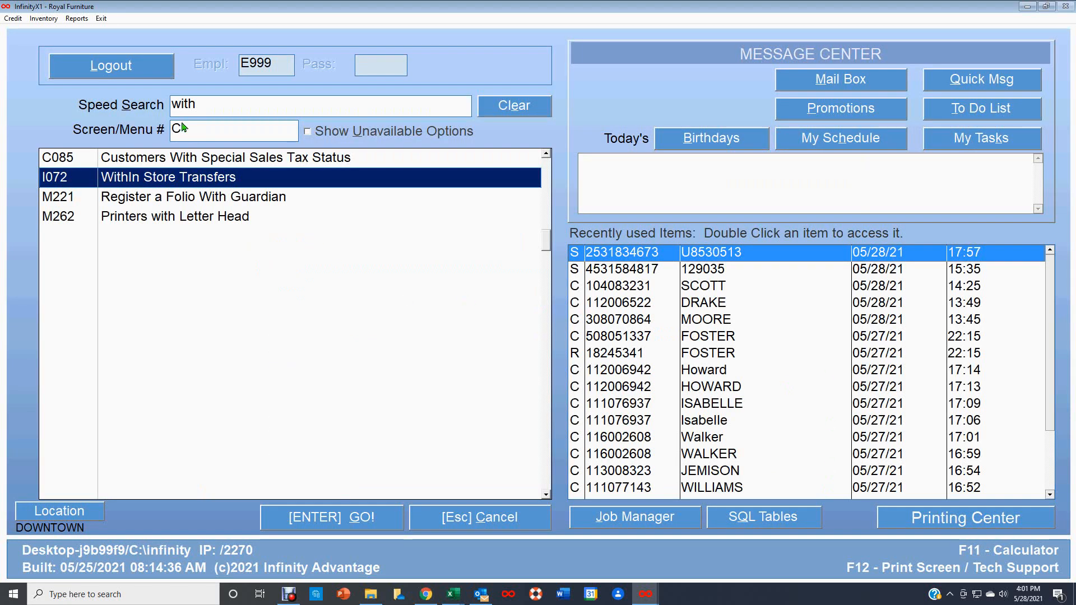
- Search the main menu for "sku i", open Sku Inquiry and enter the employee password
{"action": "left_click_drag", "start_coordinate": [199, 104], "coordinate": [111, 104]}
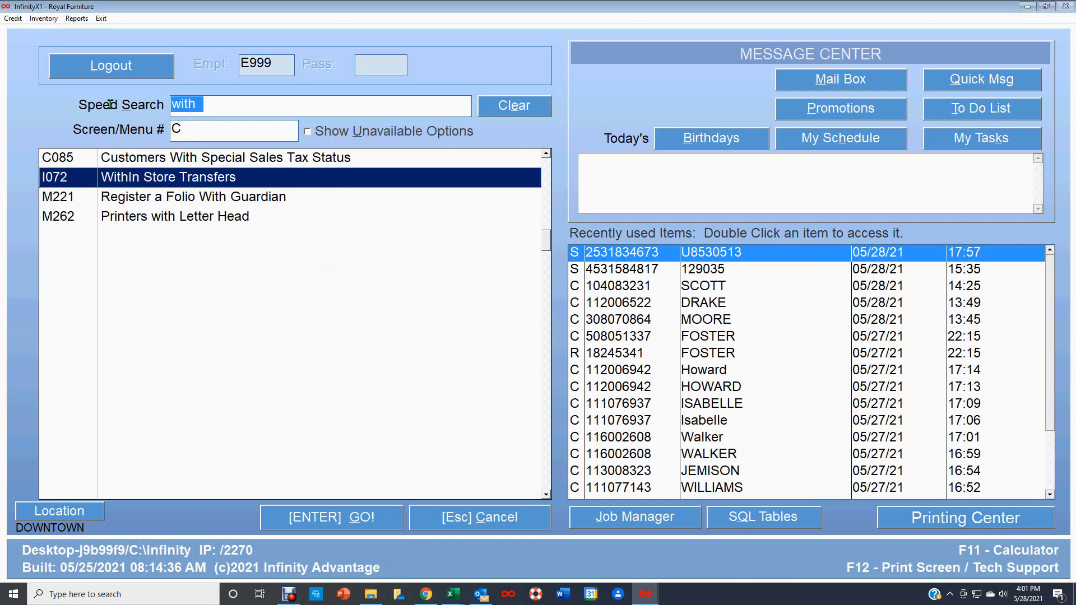
{"action": "type", "text": "sku in"}
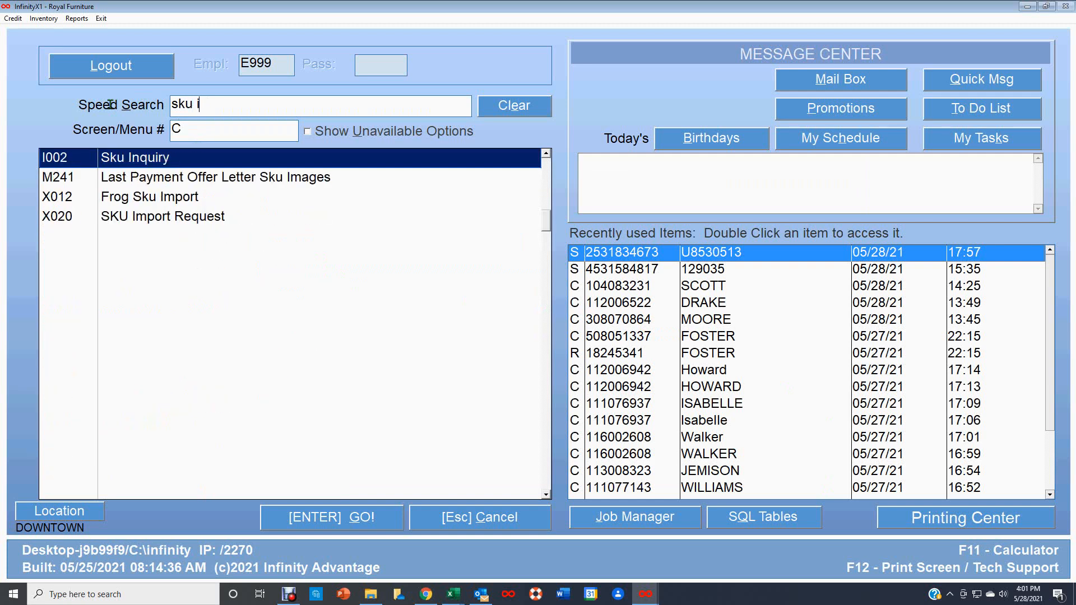
{"action": "double_click", "coordinate": [143, 159]}
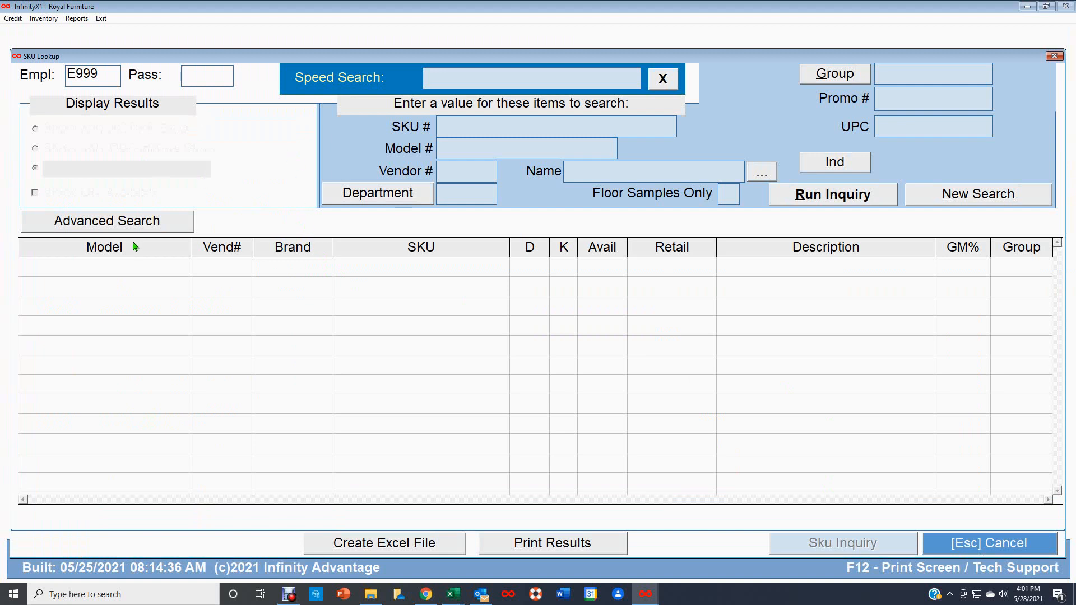
{"action": "type", "text": "***"}
{"action": "key", "text": "Return"}
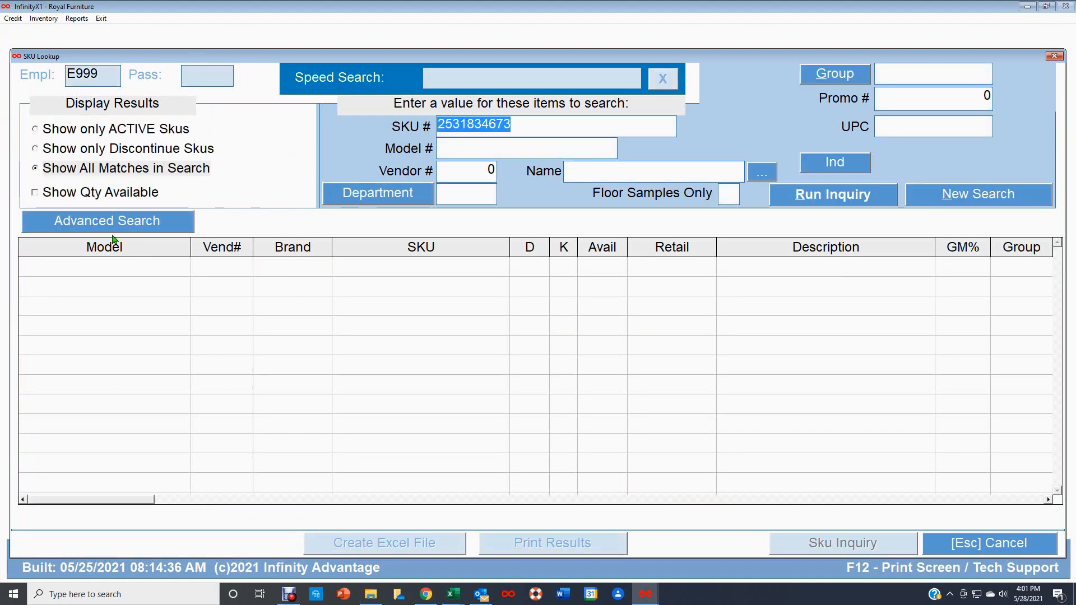
{"action": "key", "text": "Return"}
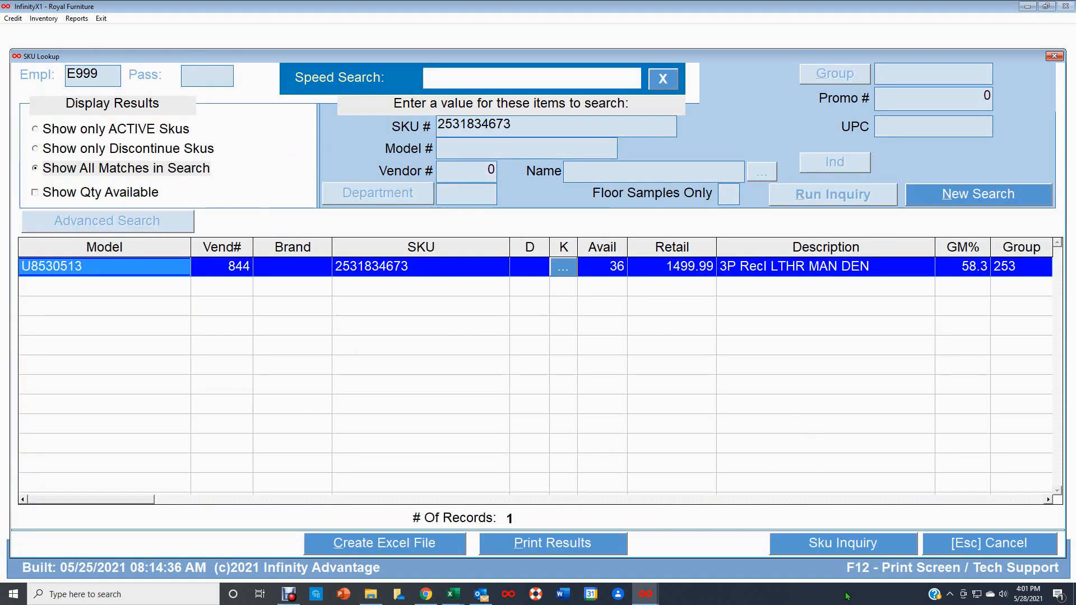
{"action": "left_click", "coordinate": [858, 545]}
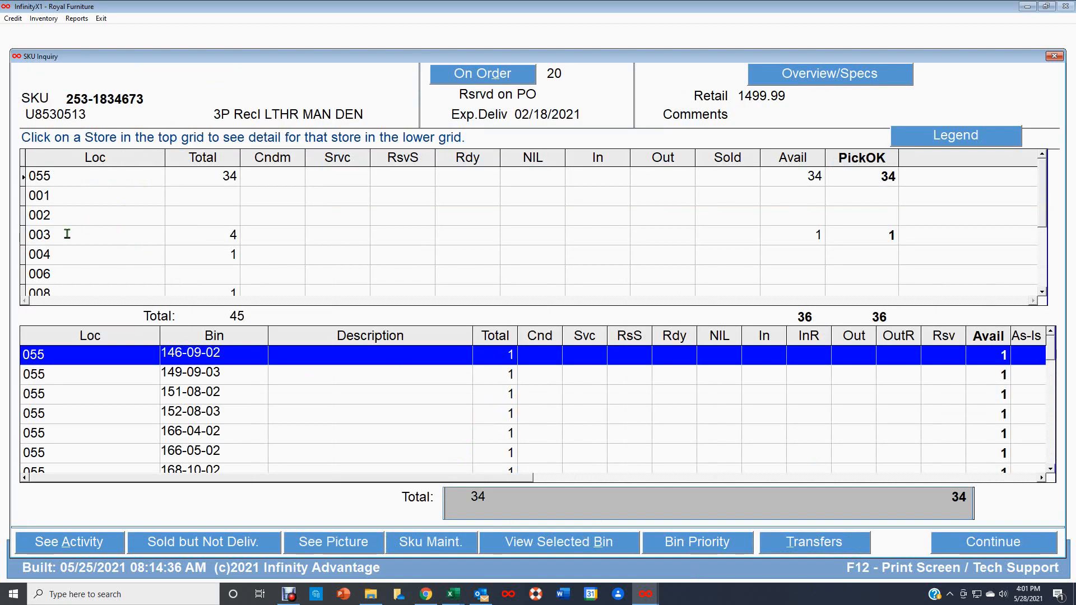
{"action": "left_click", "coordinate": [67, 234]}
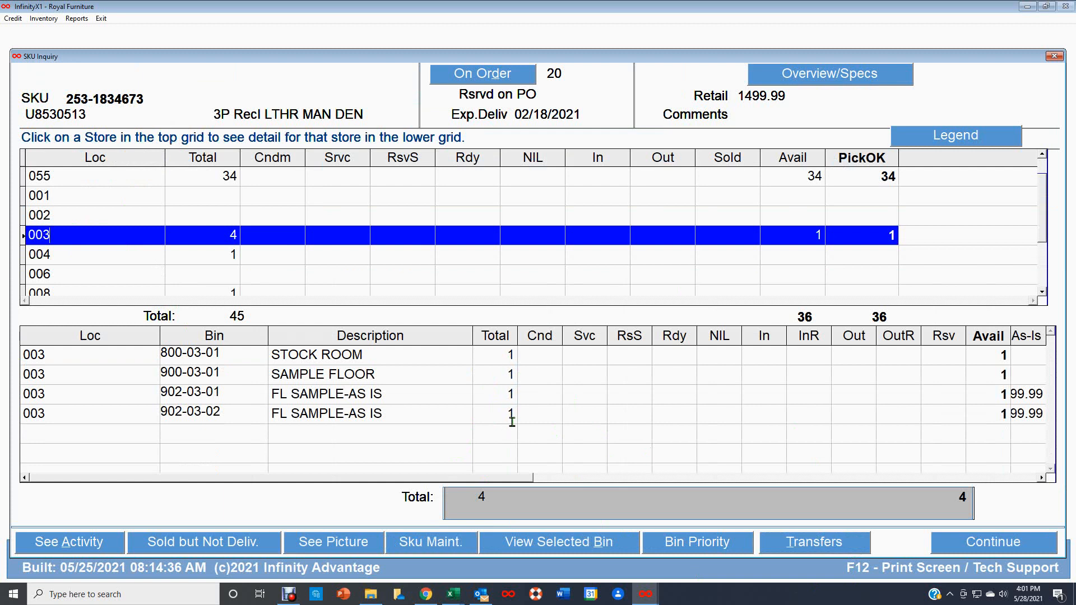
- Examine the as-is prices and spiff codes of bins 902-03-01 and 902-03-02
{"action": "left_click", "coordinate": [1040, 478]}
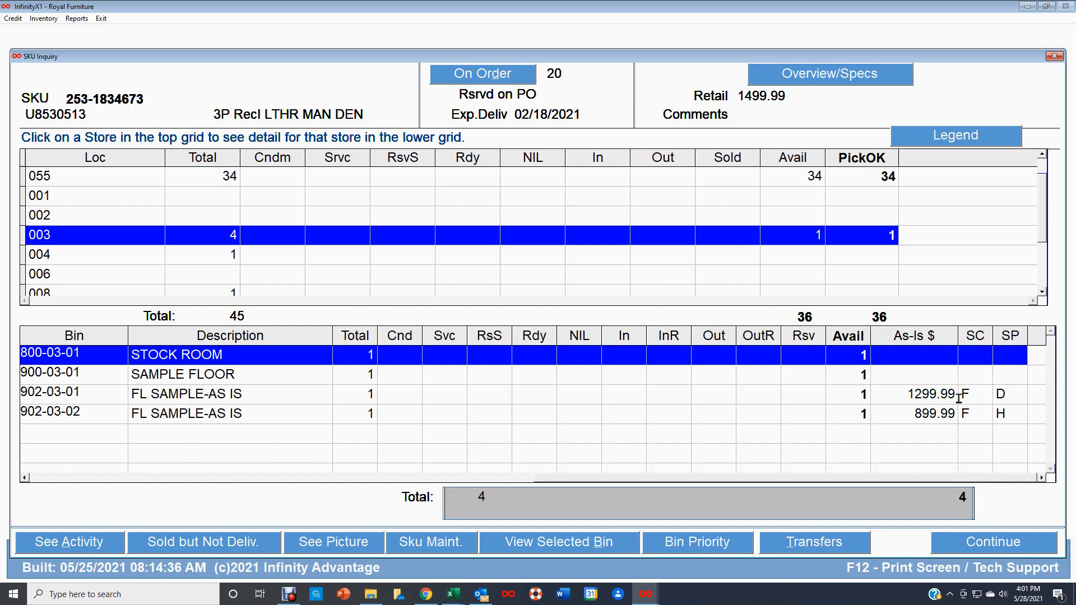
{"action": "left_click", "coordinate": [1010, 397]}
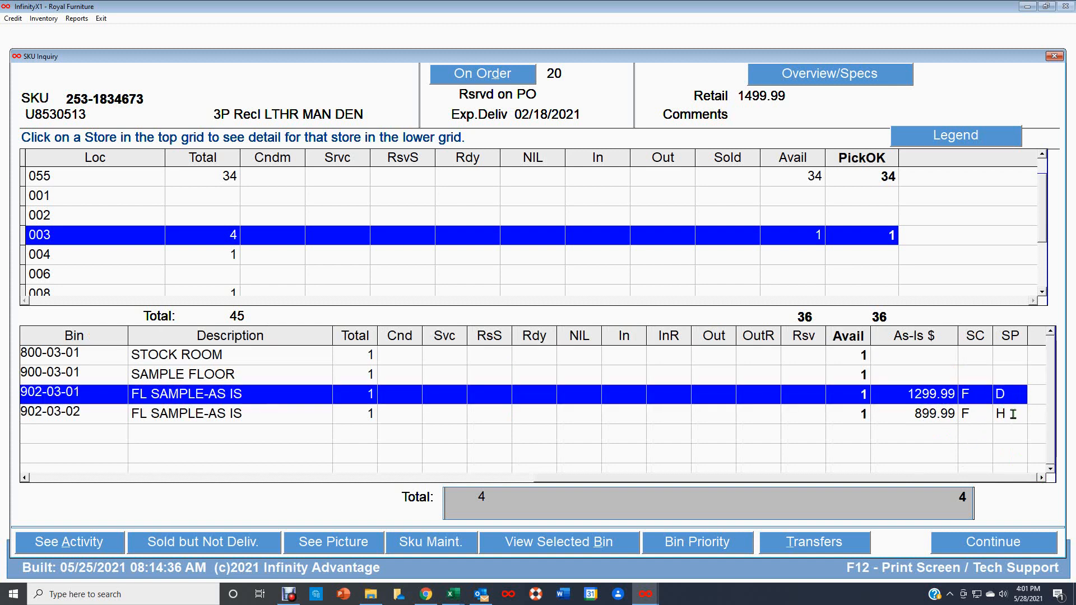
{"action": "left_click", "coordinate": [1012, 414]}
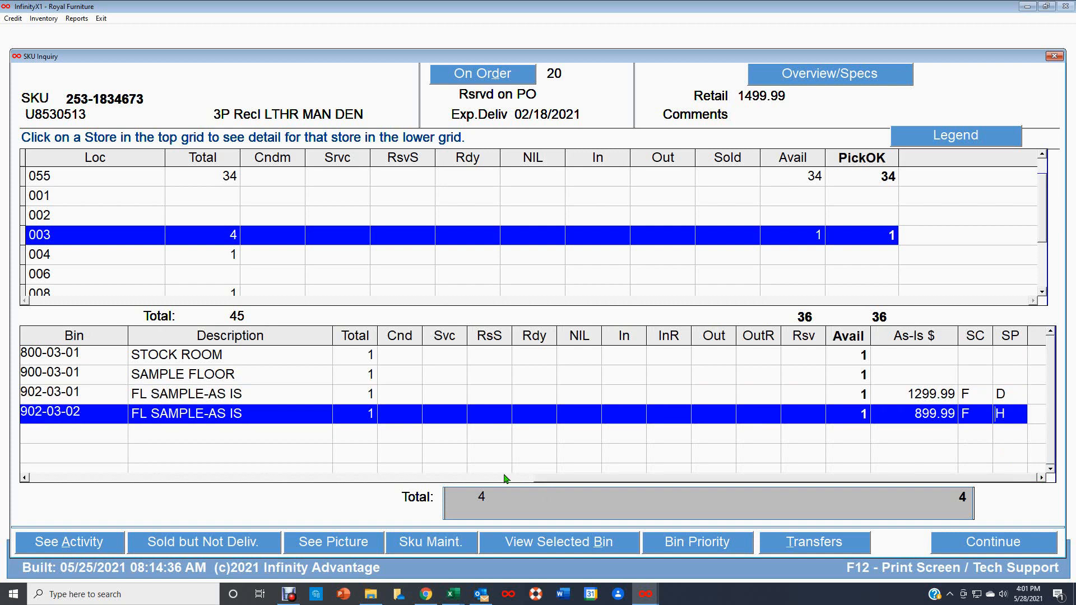